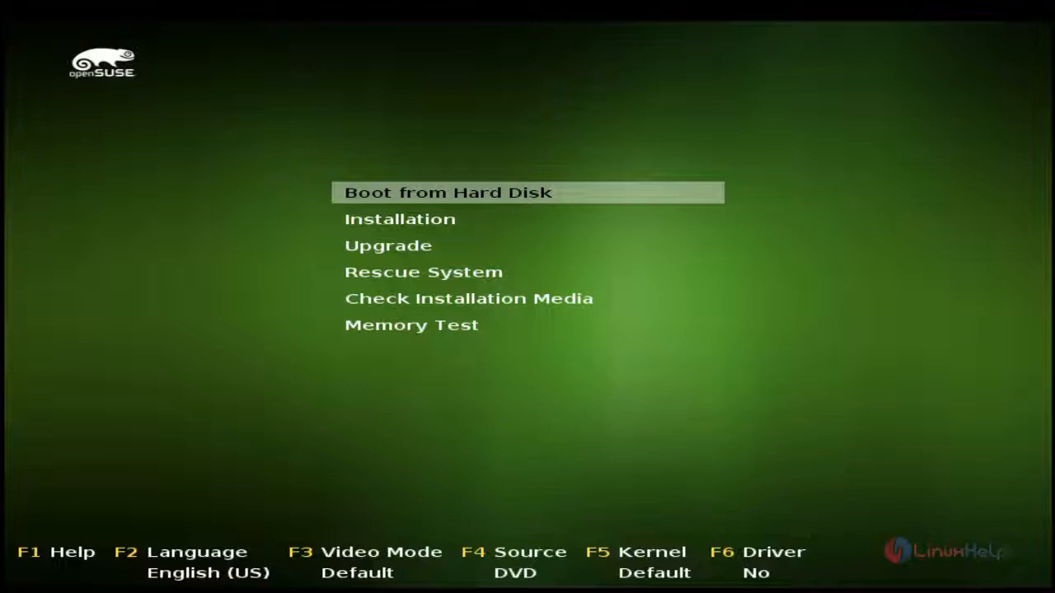
Start the Installation entry from the openSUSE boot menu
{"action": "key", "text": "Down"}
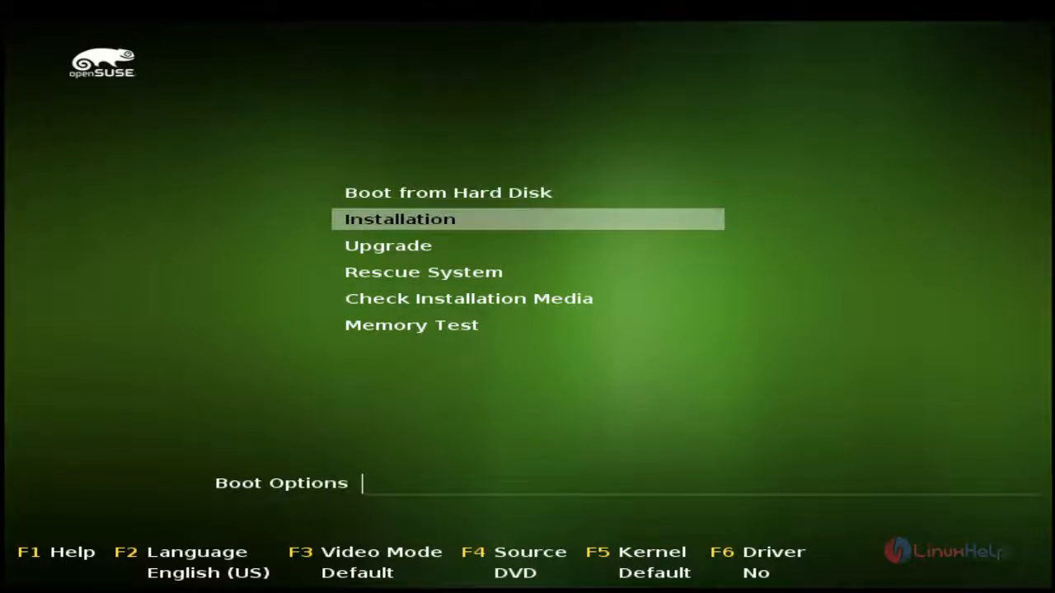
{"action": "key", "text": "Return"}
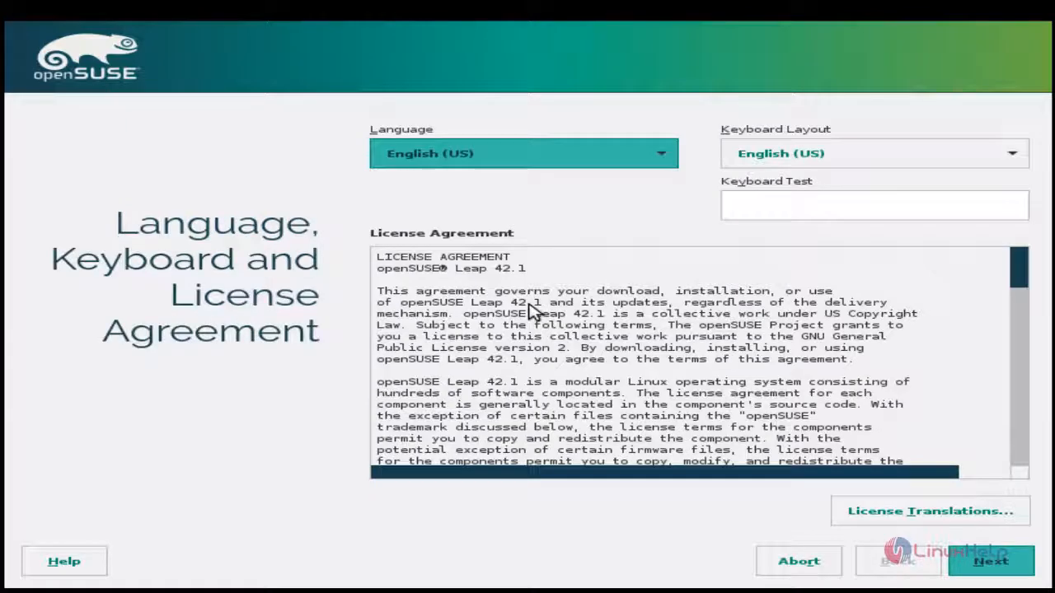
Set the installer language to English (UK) and the keyboard layout to English (US)
{"action": "left_click", "coordinate": [654, 163]}
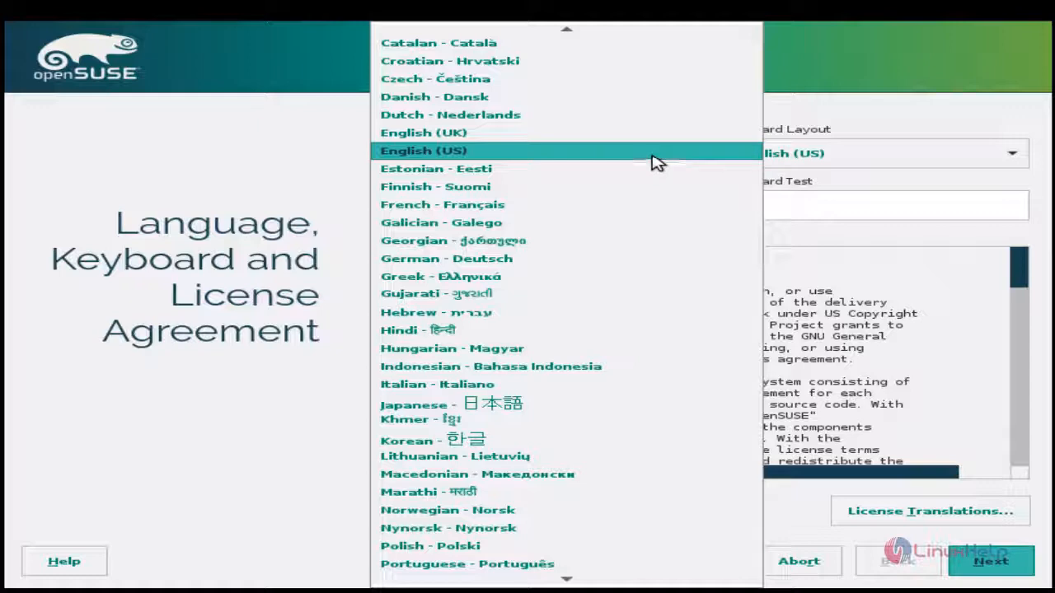
{"action": "left_click", "coordinate": [643, 136]}
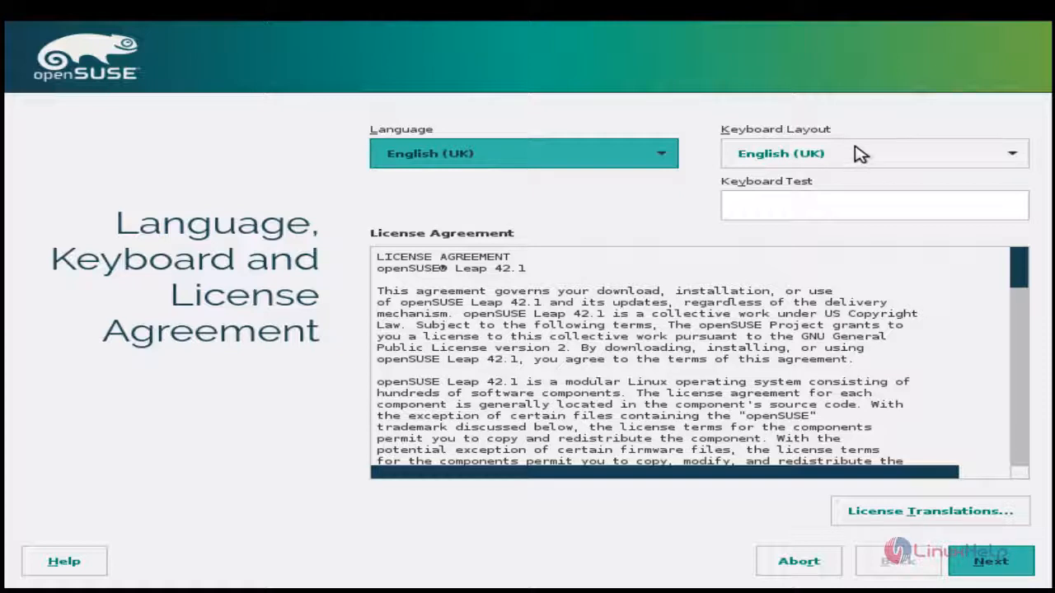
{"action": "left_click", "coordinate": [861, 154]}
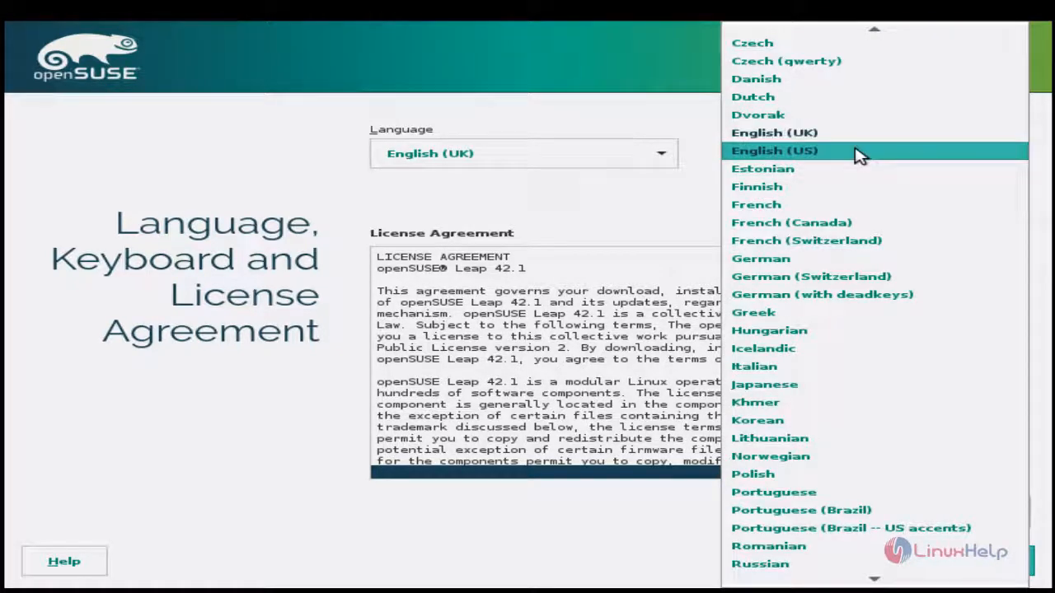
{"action": "left_click", "coordinate": [860, 157]}
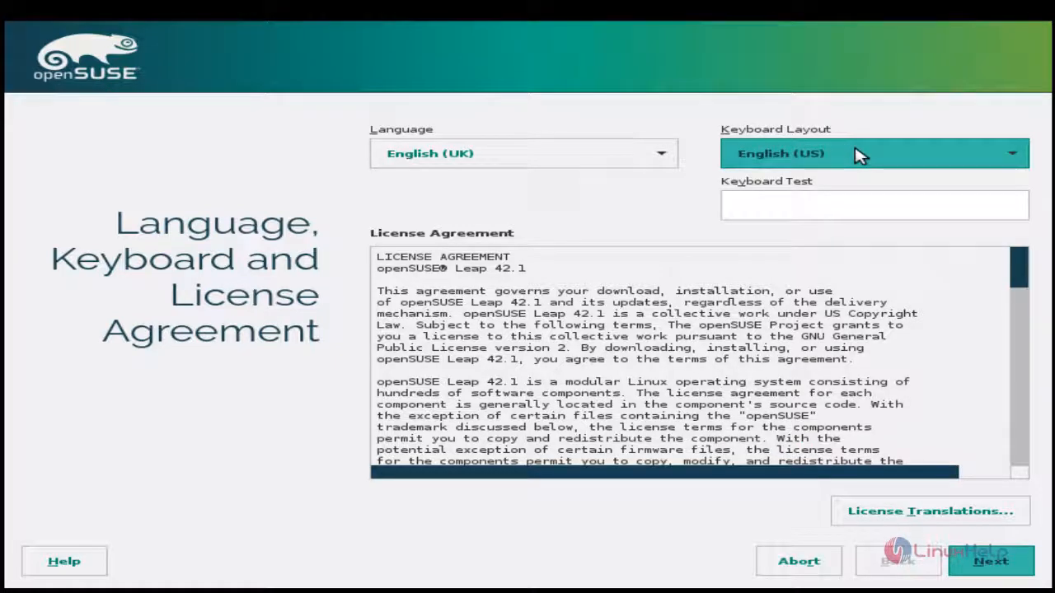
Try out the keyboard layout with the text "test" and view the license agreement's translations
{"action": "left_click", "coordinate": [829, 201]}
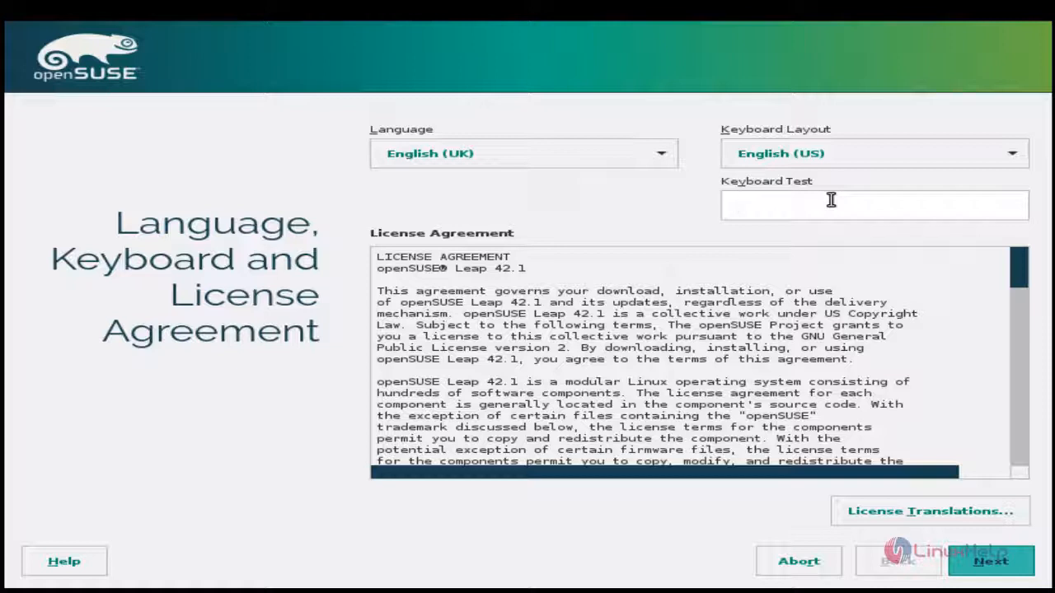
{"action": "type", "text": "test"}
{"action": "left_click", "coordinate": [979, 506]}
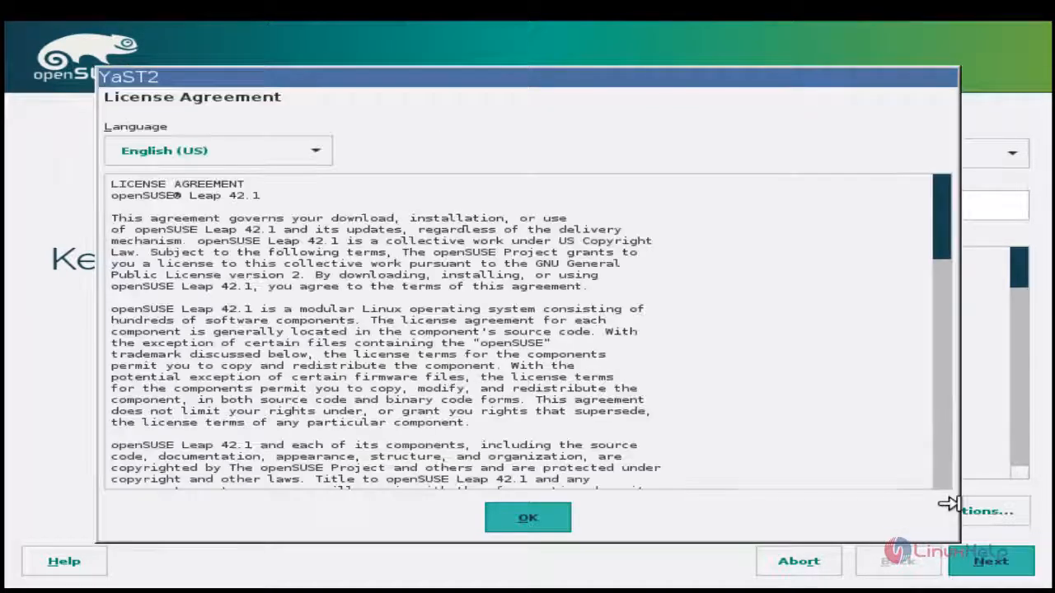
{"action": "left_click", "coordinate": [527, 519]}
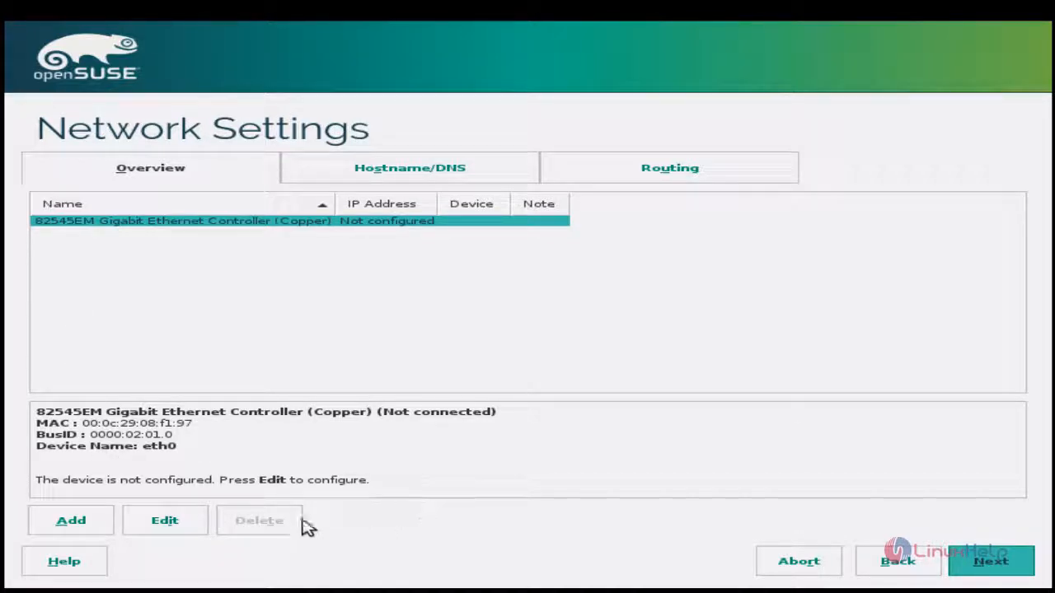
Configure network card eth0 with static IP address 192.168.7.120, subnet mask 255.255.255.0 and hostname linuxhelp
{"action": "left_click", "coordinate": [169, 536]}
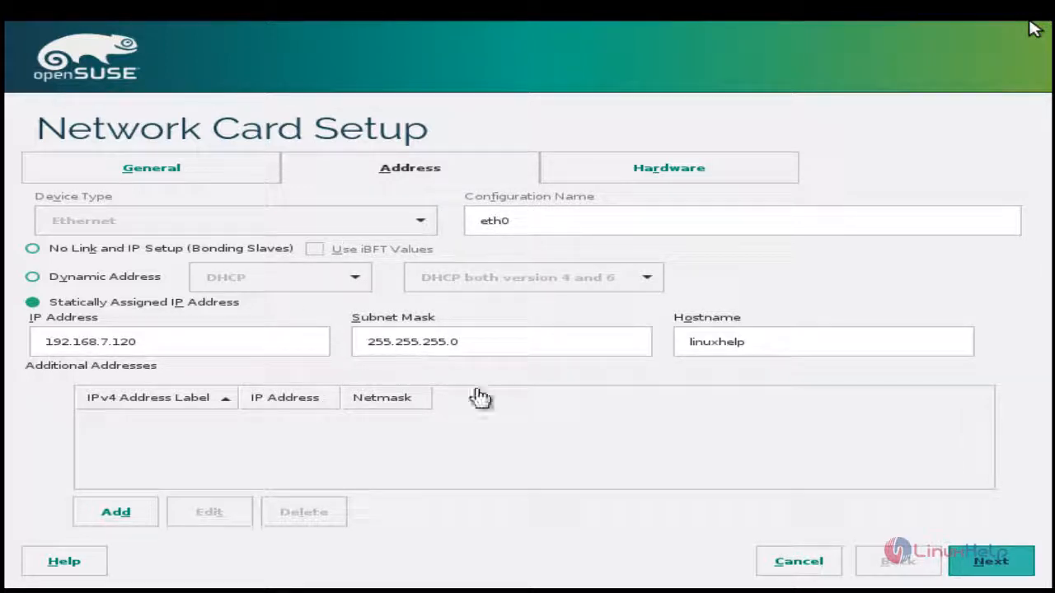
{"action": "left_click", "coordinate": [992, 563]}
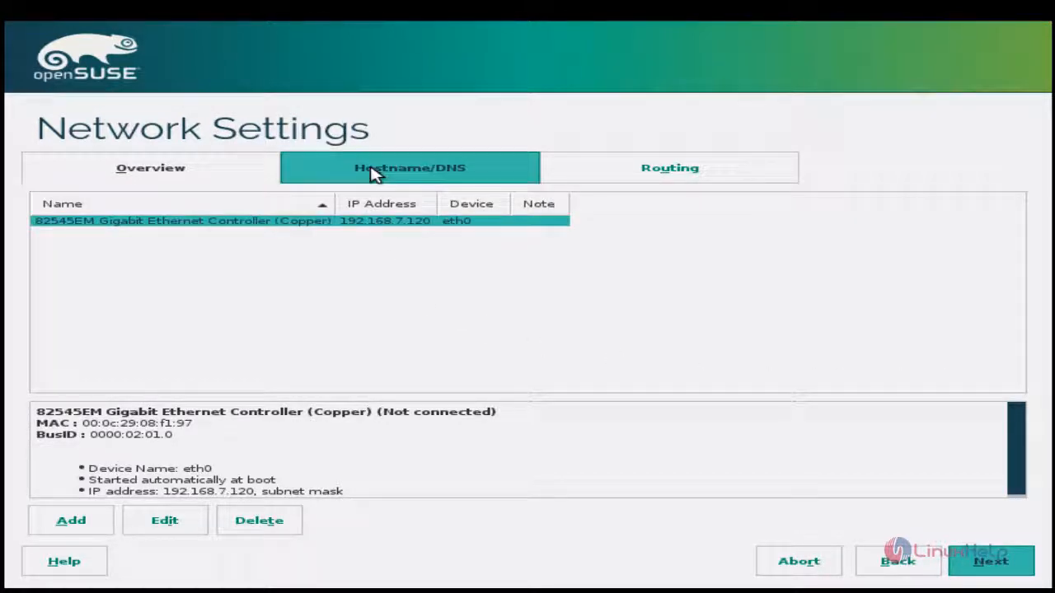
Set the domain name to linuxhelp.com, the name servers to 8.8.8.8 and 8.8.4.4, and the default IPv4 gateway to 192.168.7.1
{"action": "left_click", "coordinate": [372, 171]}
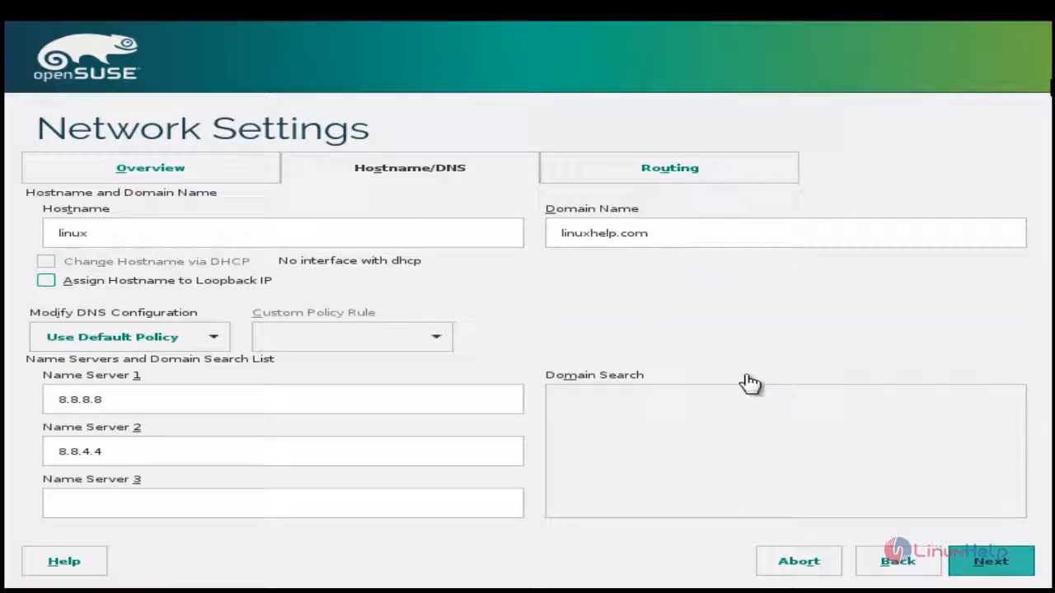
{"action": "left_click", "coordinate": [674, 178]}
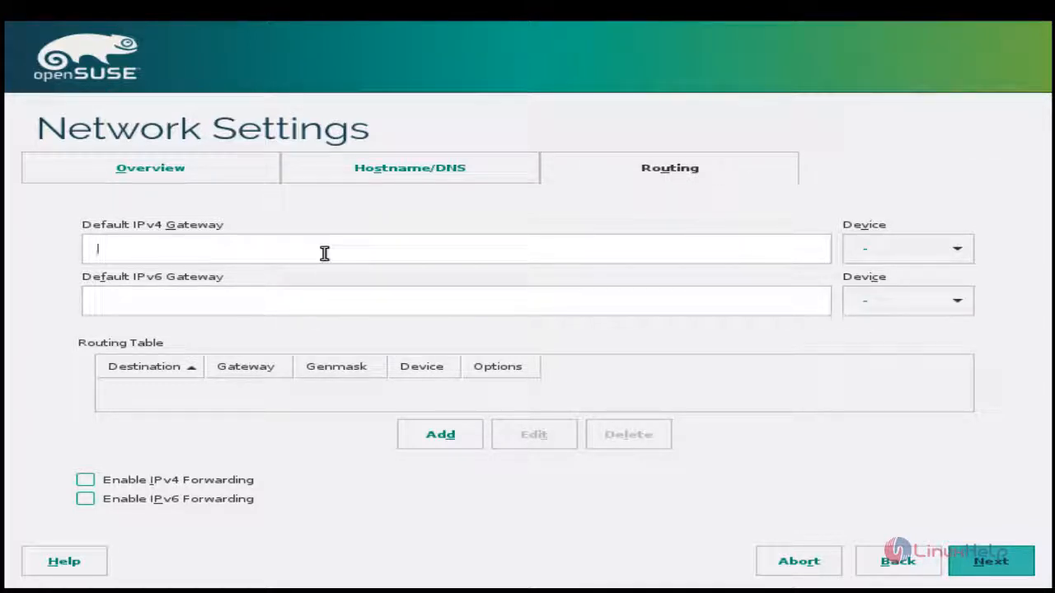
{"action": "type", "text": "92.168.7.1"}
{"action": "left_click", "coordinate": [993, 569]}
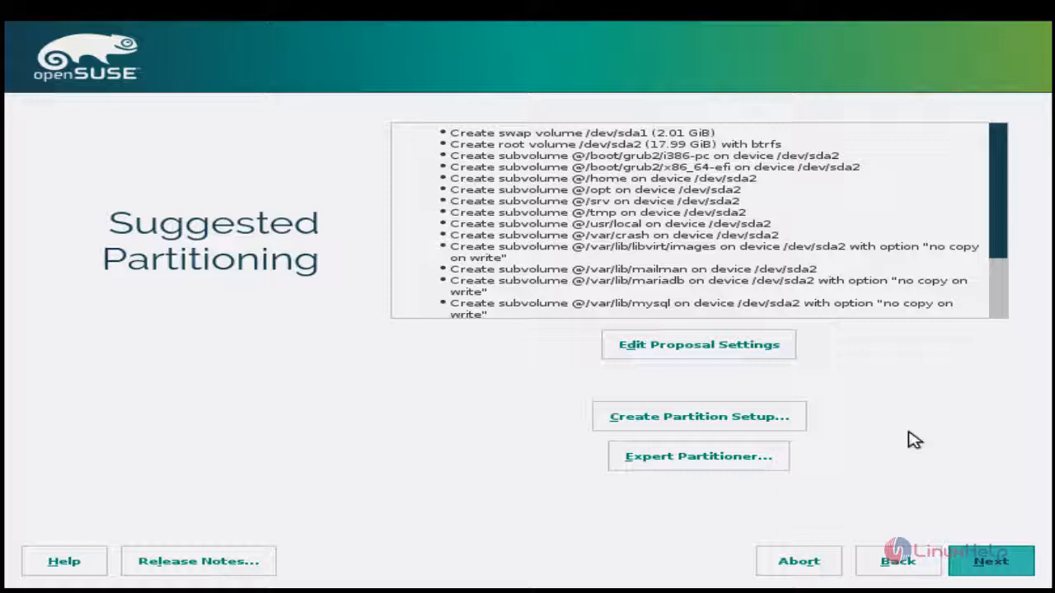
Create a partition setup using Custom Partitioning (for experts) instead of the suggested layout
{"action": "left_click", "coordinate": [696, 419]}
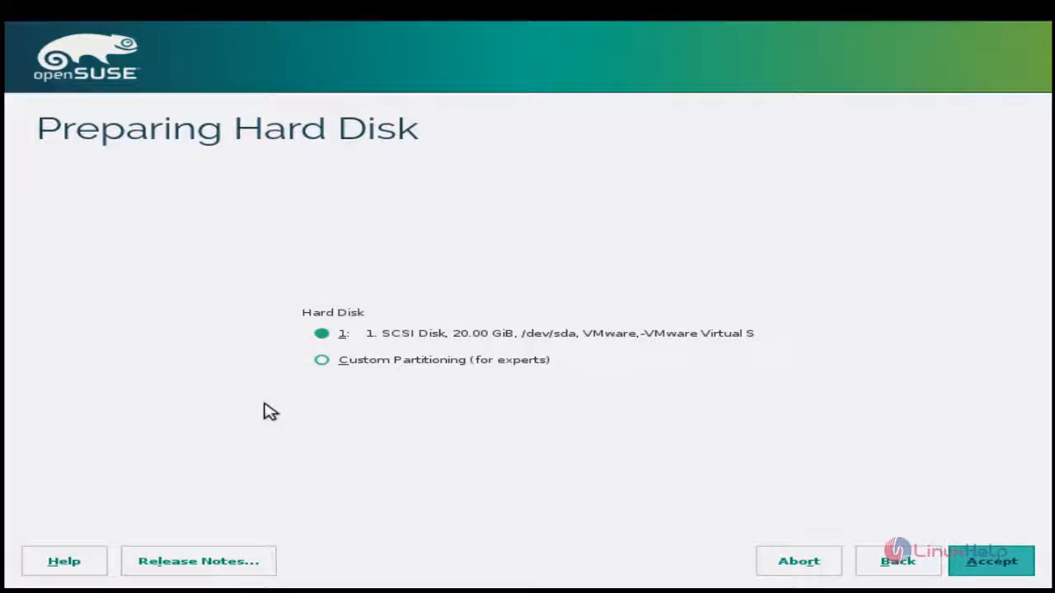
{"action": "left_click", "coordinate": [363, 365]}
{"action": "left_click", "coordinate": [977, 565]}
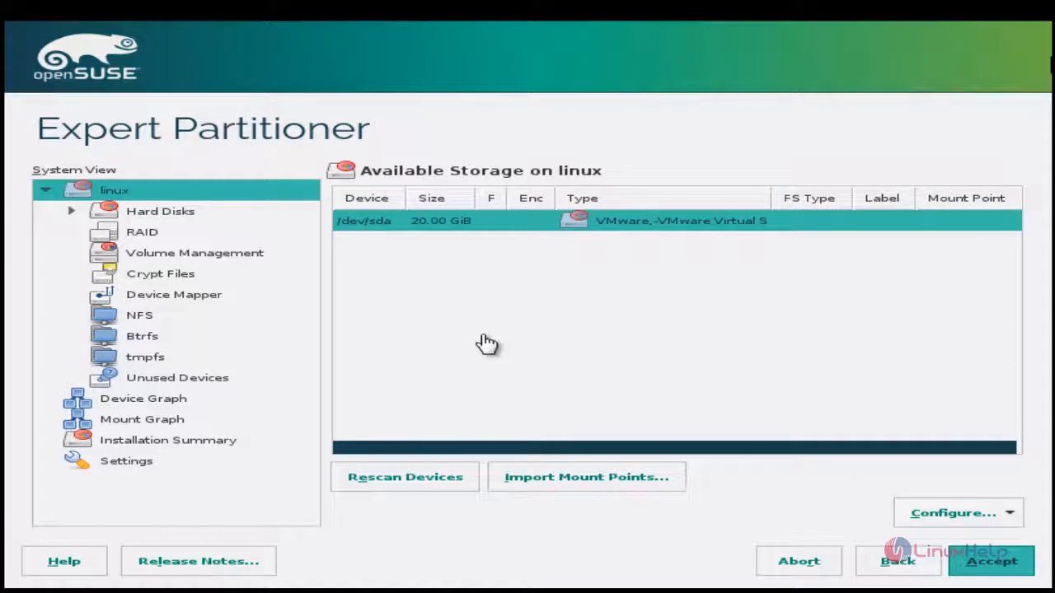
Add a primary partition with a custom size of 13 GiB on /dev/sda, using the Data and ISV Applications role
{"action": "right_click", "coordinate": [502, 227]}
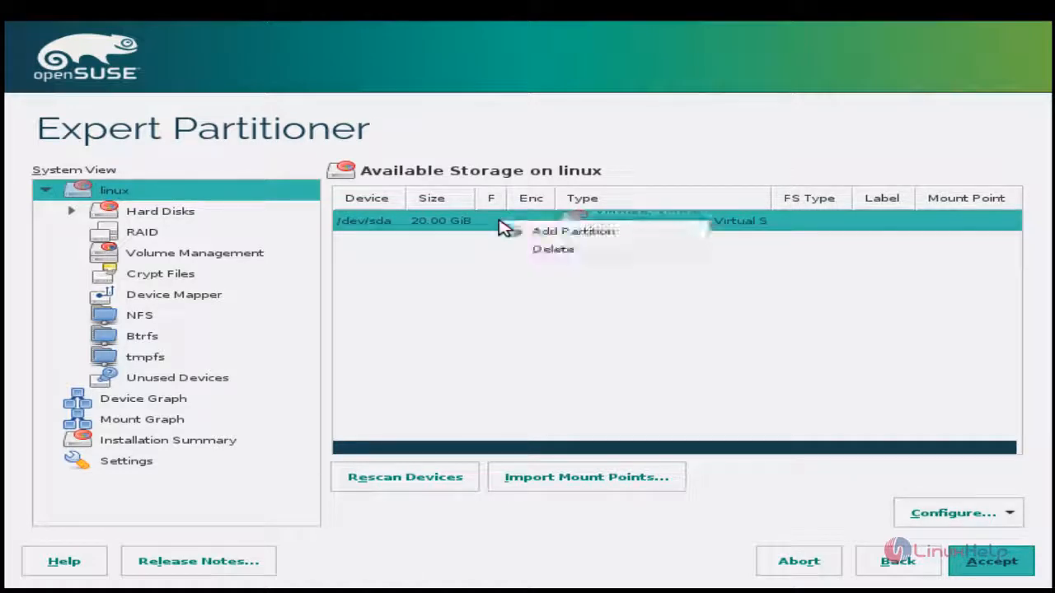
{"action": "right_click", "coordinate": [402, 230]}
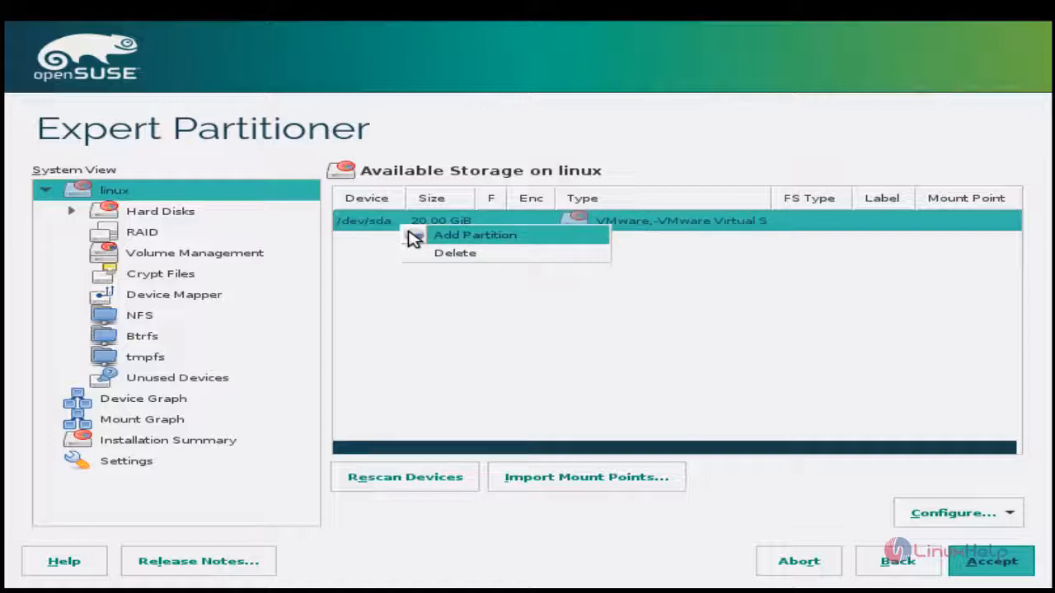
{"action": "left_click", "coordinate": [415, 237]}
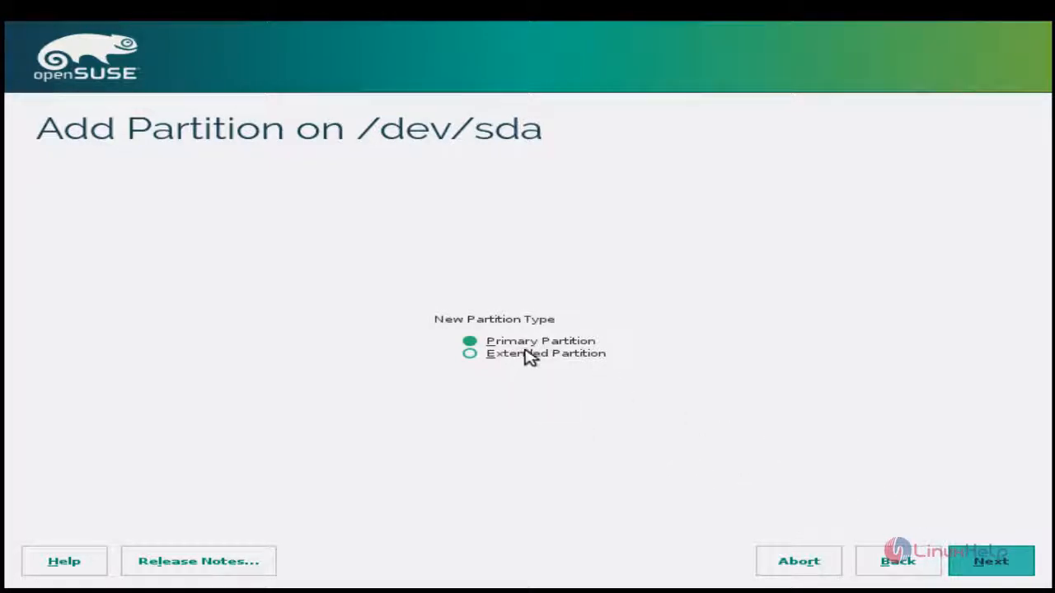
{"action": "left_click", "coordinate": [979, 561]}
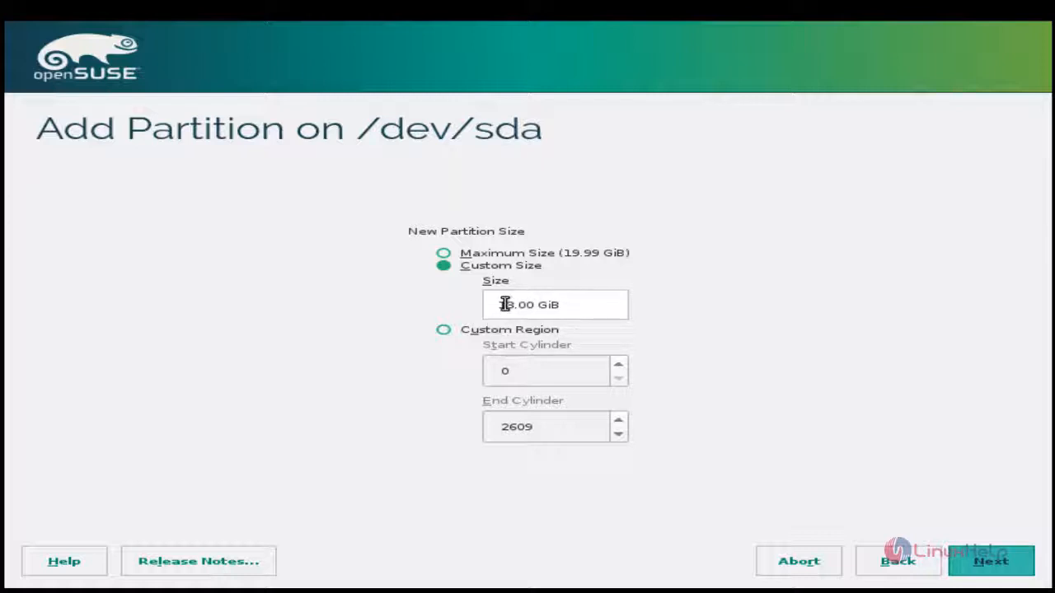
{"action": "left_click", "coordinate": [990, 563]}
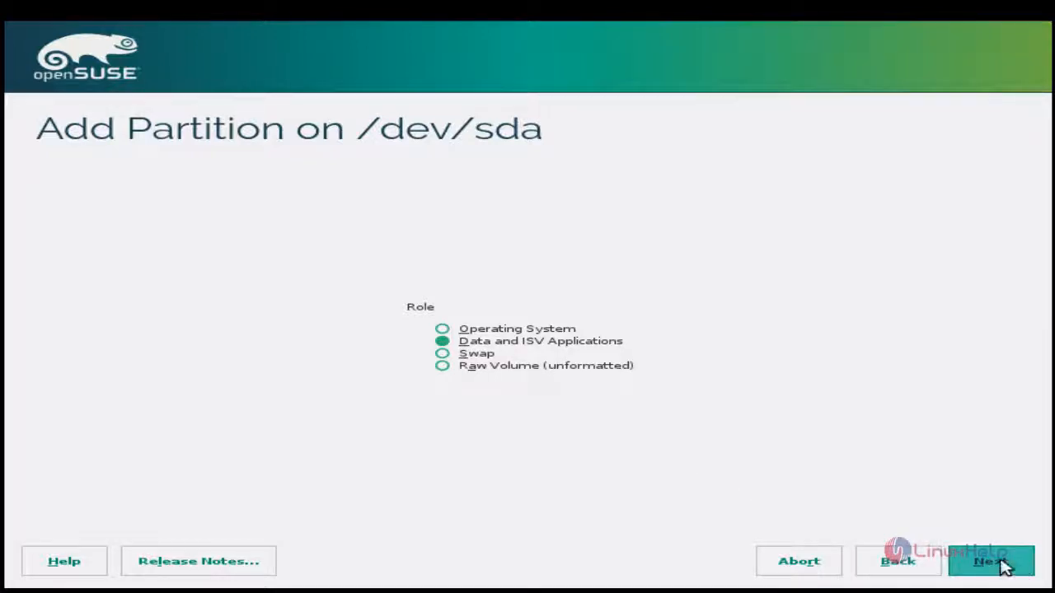
{"action": "left_click", "coordinate": [1003, 565]}
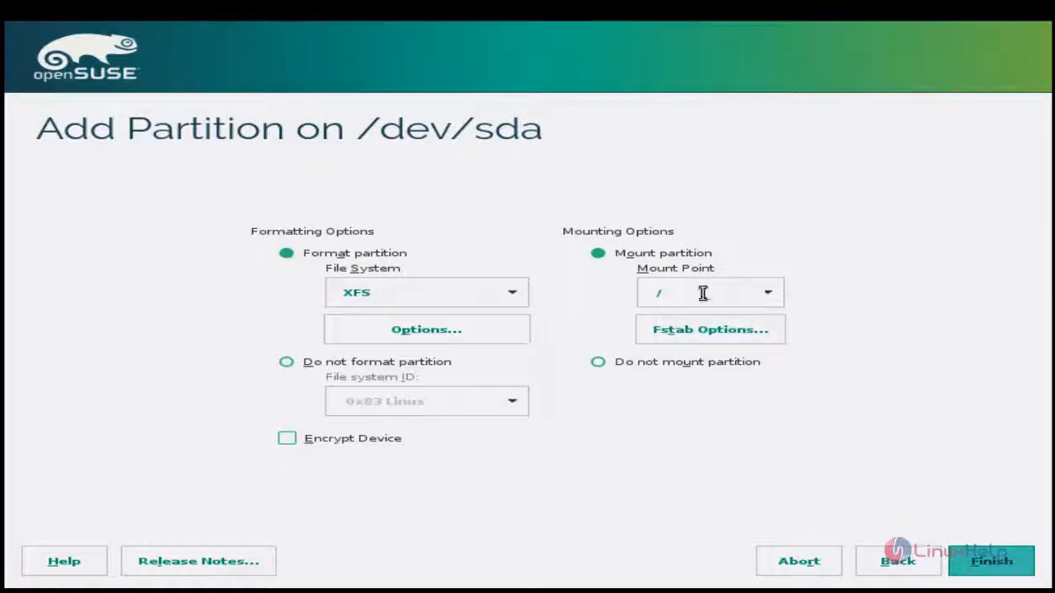
Format the new partition as Ext4 with mount point / and finish adding it
{"action": "left_click", "coordinate": [482, 304]}
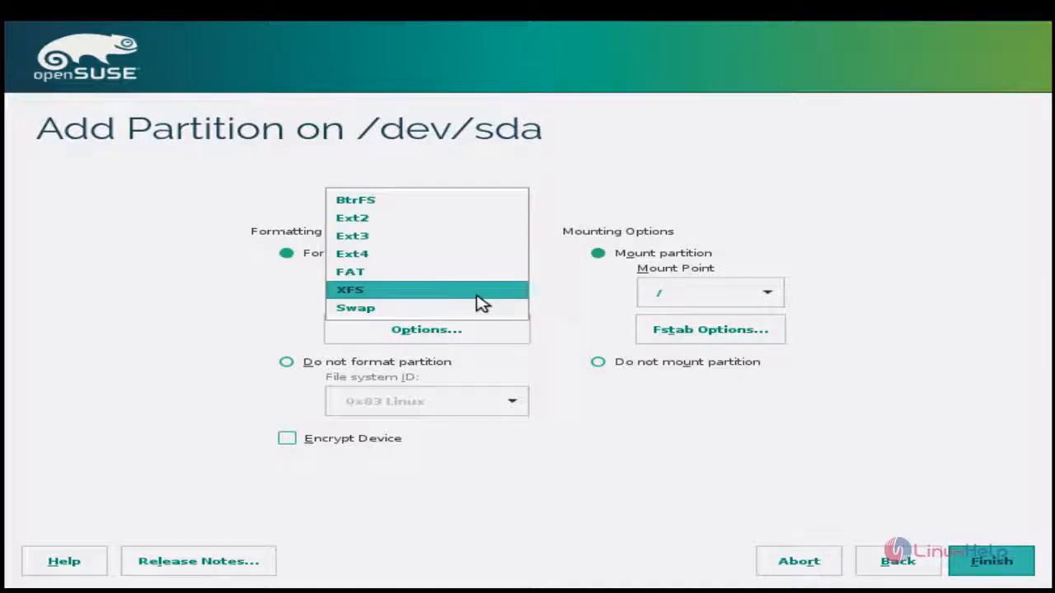
{"action": "left_click", "coordinate": [441, 258]}
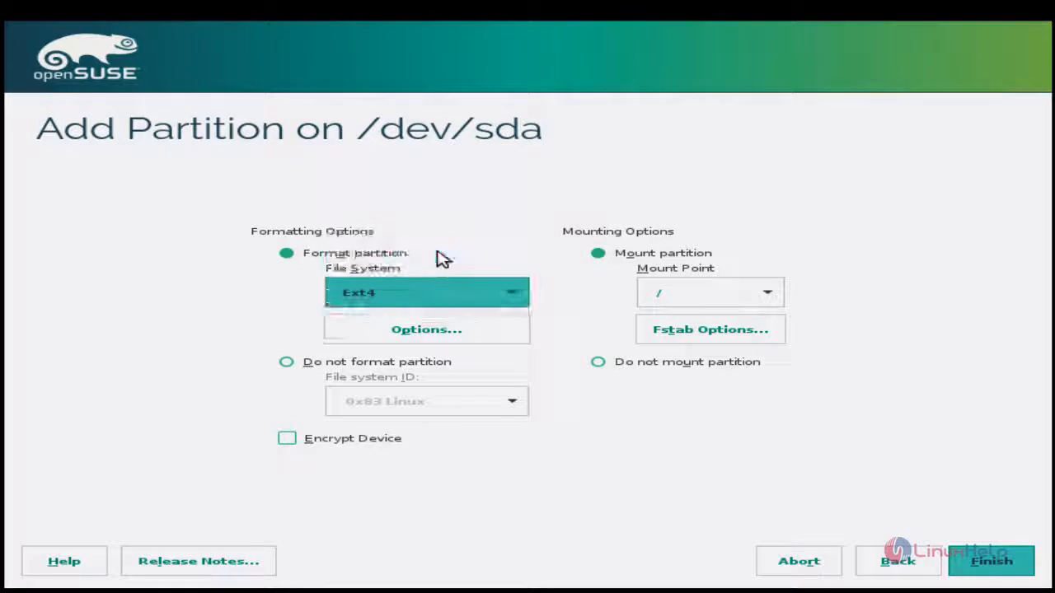
{"action": "left_click", "coordinate": [768, 295]}
{"action": "left_click", "coordinate": [752, 314]}
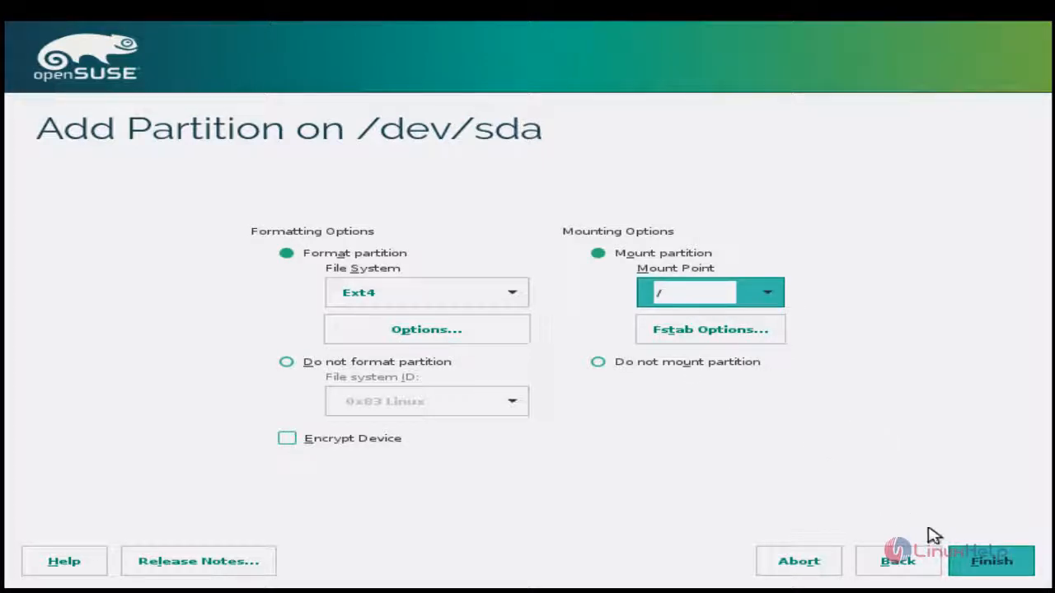
{"action": "left_click", "coordinate": [981, 564]}
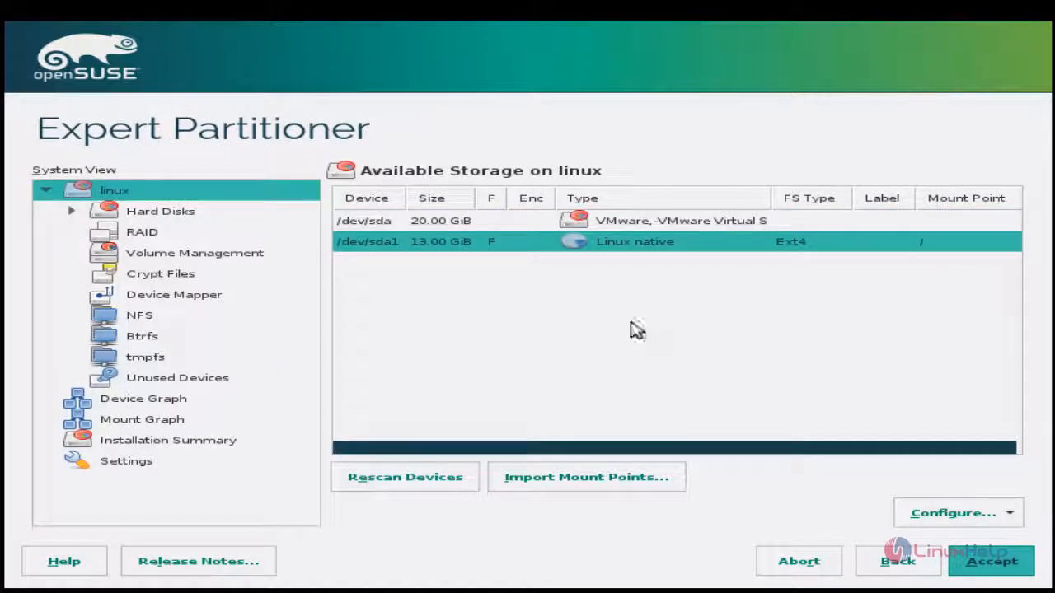
Add another primary partition with a custom size of 3 GiB on the 20 GiB disk /dev/sda
{"action": "right_click", "coordinate": [534, 250]}
{"action": "left_click", "coordinate": [504, 305]}
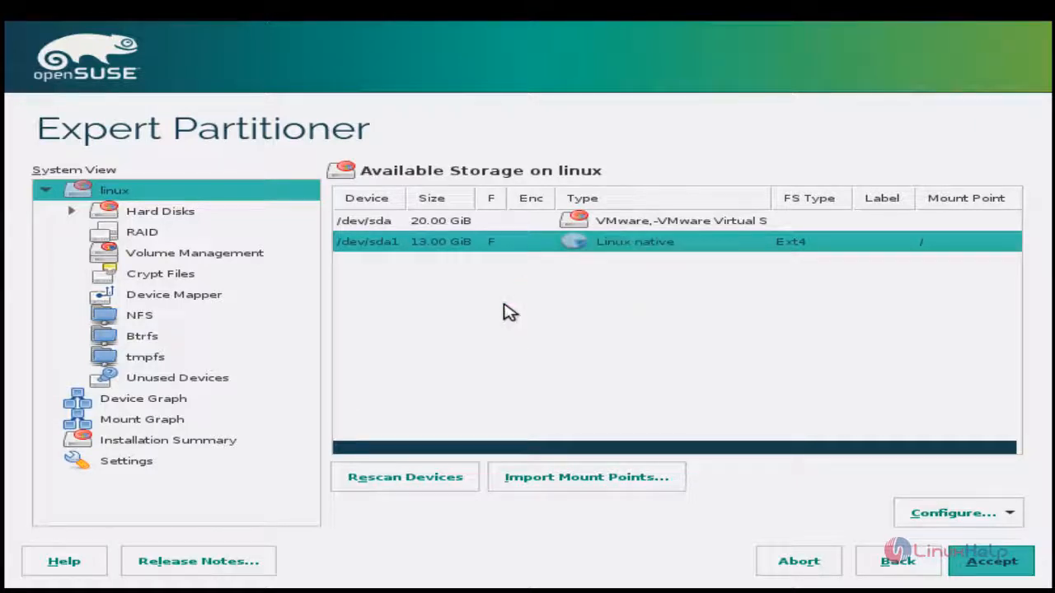
{"action": "left_click", "coordinate": [461, 230]}
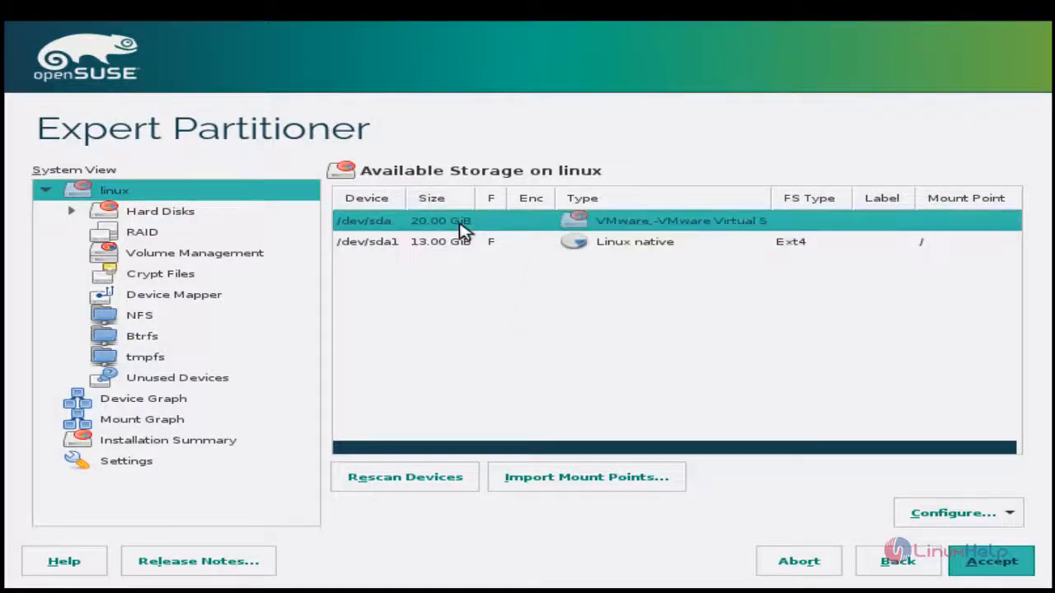
{"action": "right_click", "coordinate": [463, 231]}
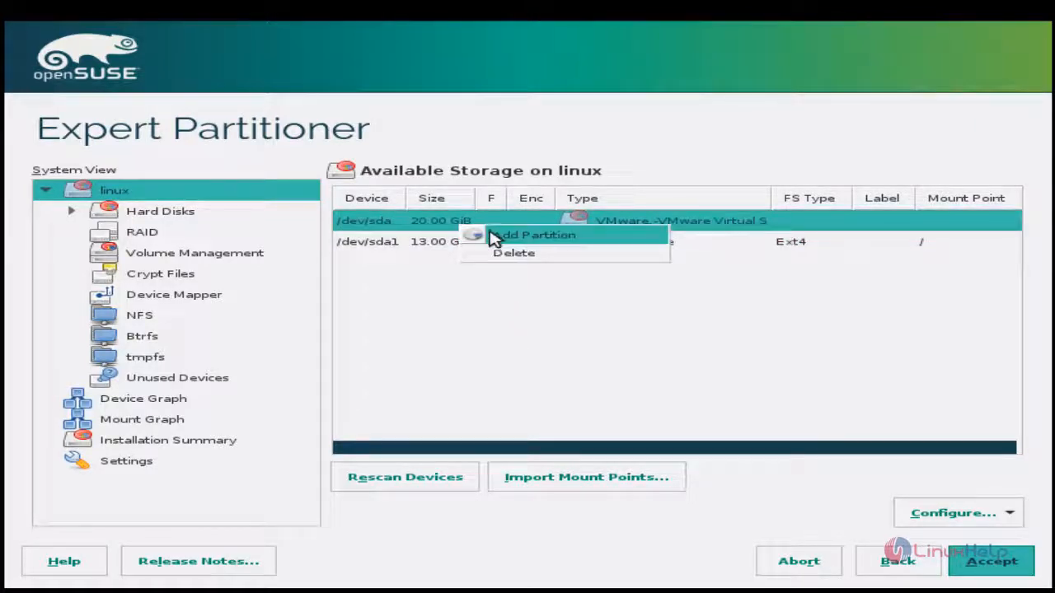
{"action": "left_click", "coordinate": [492, 235]}
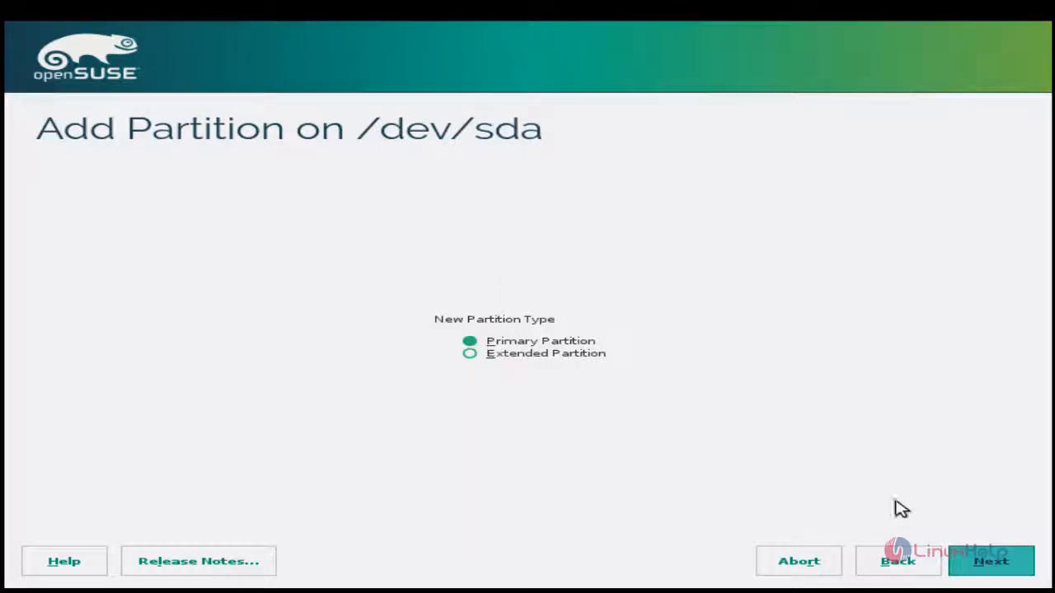
{"action": "left_click", "coordinate": [987, 567]}
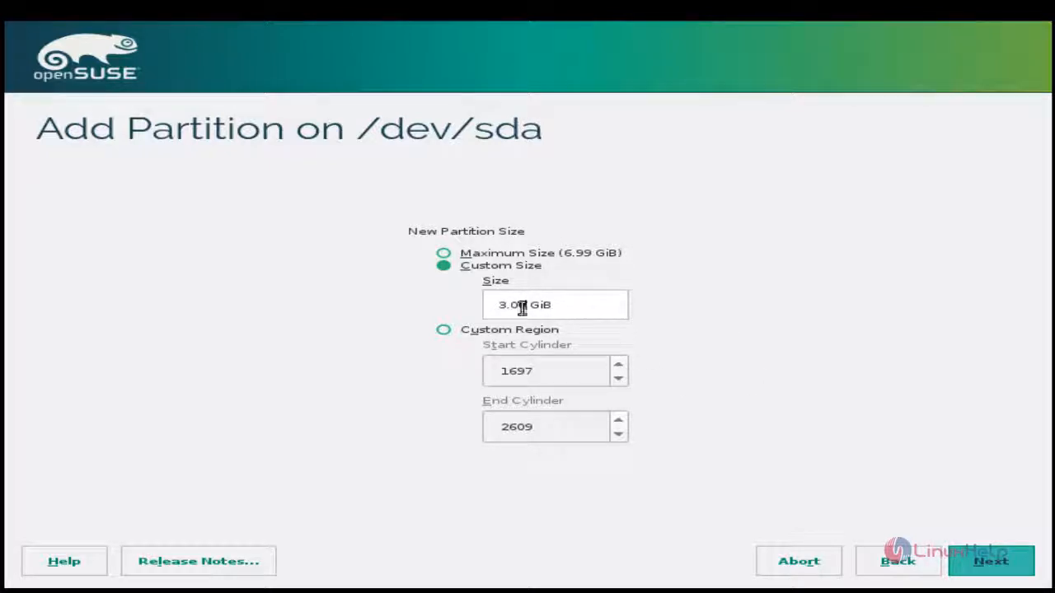
{"action": "left_click", "coordinate": [984, 563]}
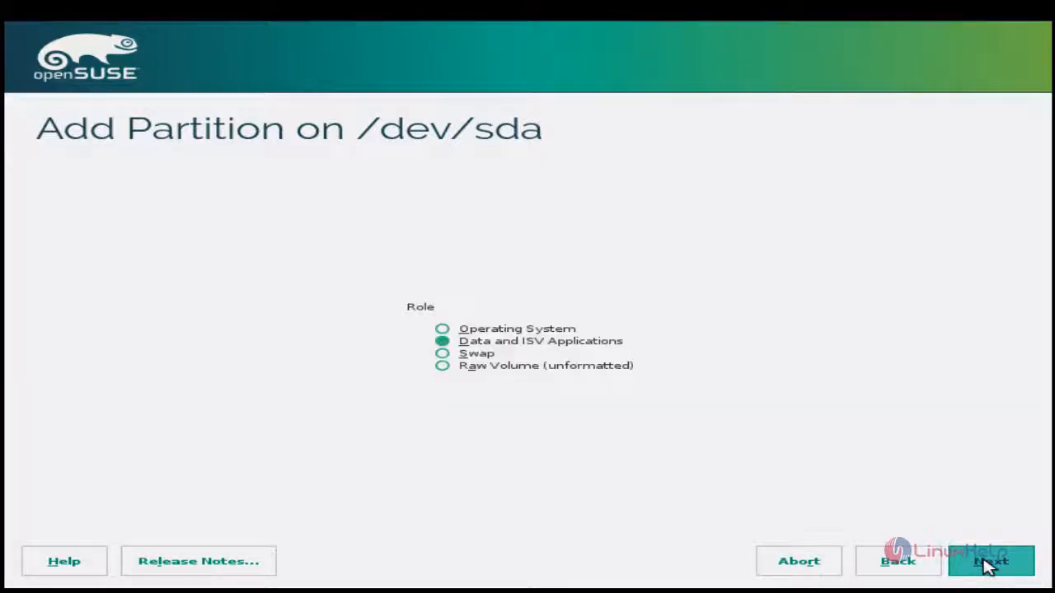
Give the new partition the Swap role, keep the Swap file system and swap mount point, and finish adding it
{"action": "left_click", "coordinate": [449, 355]}
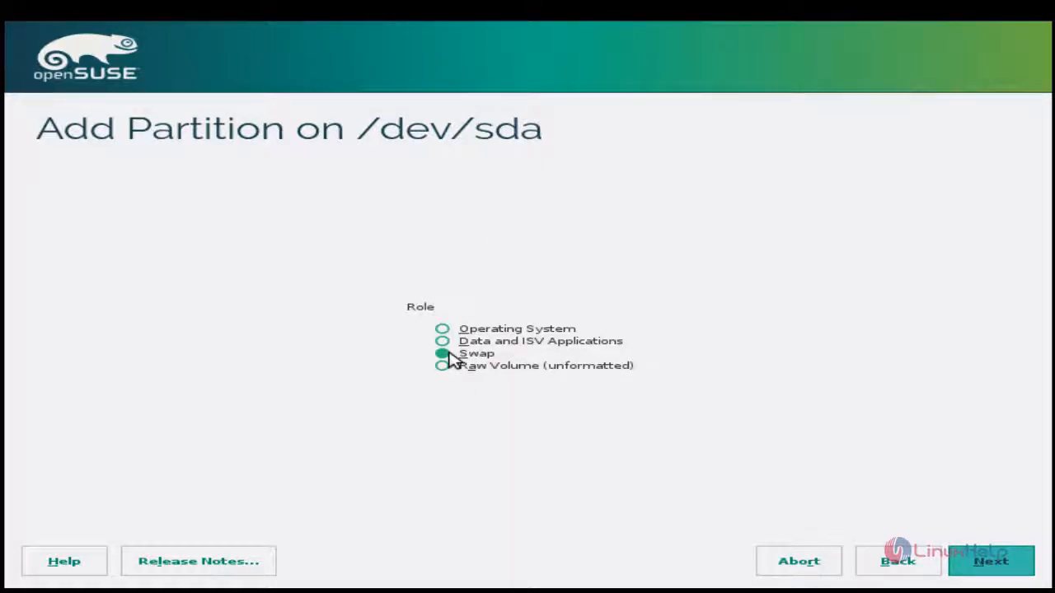
{"action": "left_click", "coordinate": [986, 563]}
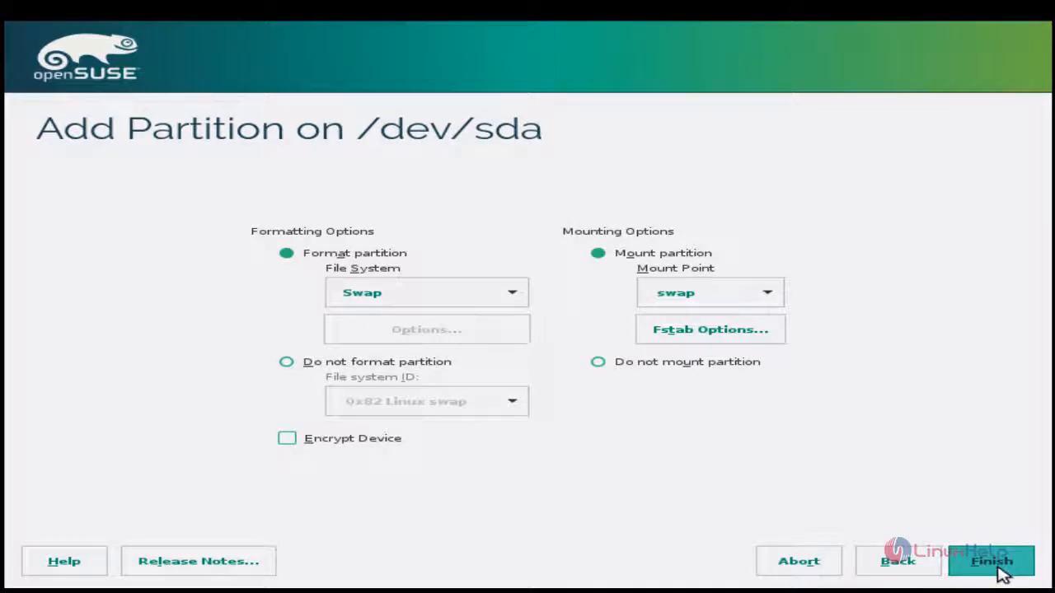
{"action": "left_click", "coordinate": [999, 572]}
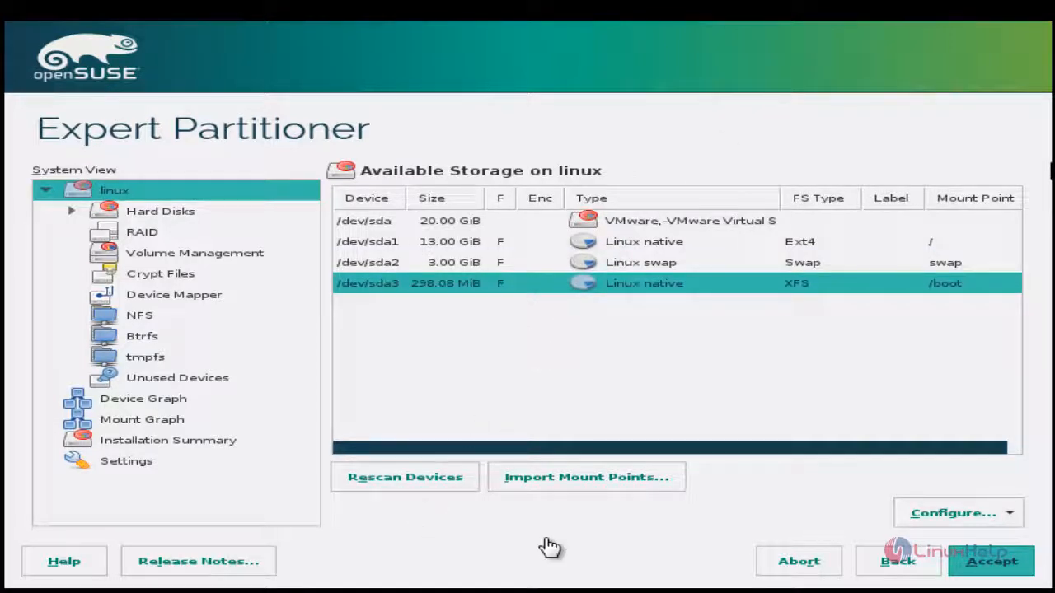
Accept the custom root, swap and /boot partition layout and continue to the clock and time zone settings
{"action": "left_click", "coordinate": [981, 571]}
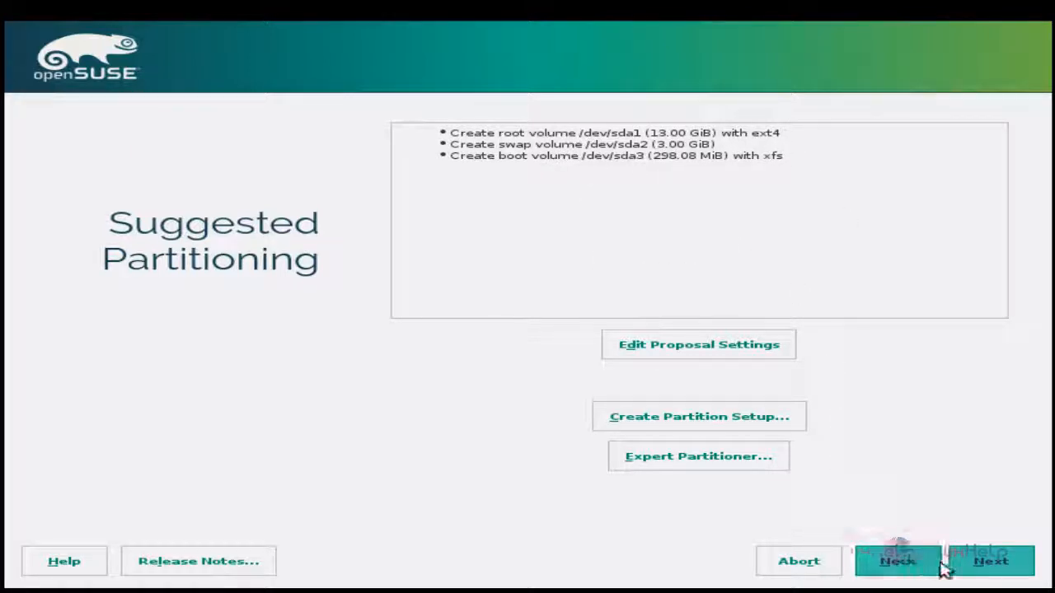
{"action": "left_click", "coordinate": [985, 563]}
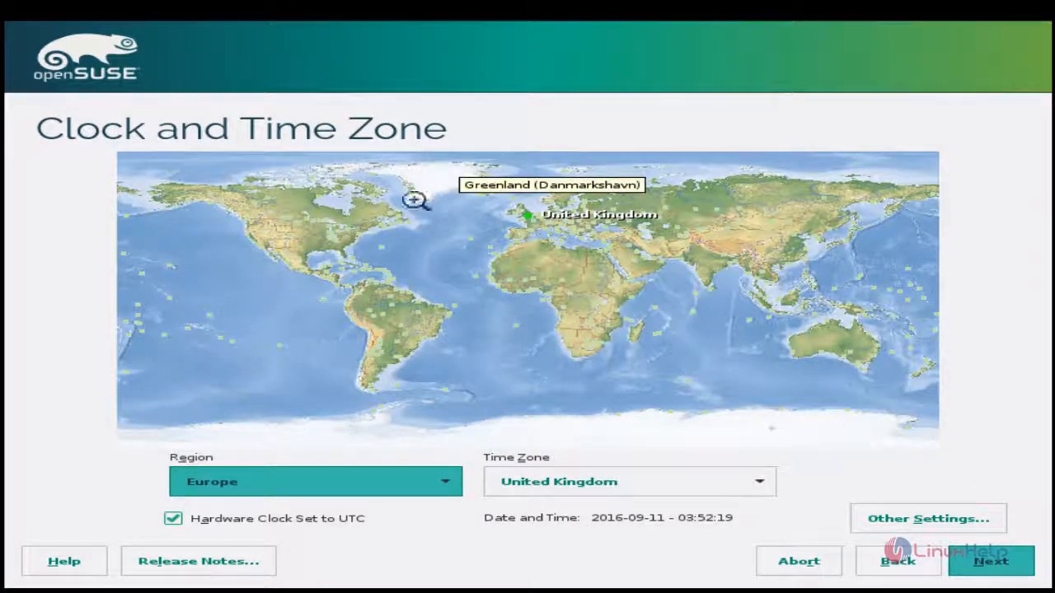
Set the region to Asia and the time zone to Kolkata
{"action": "left_click", "coordinate": [437, 488]}
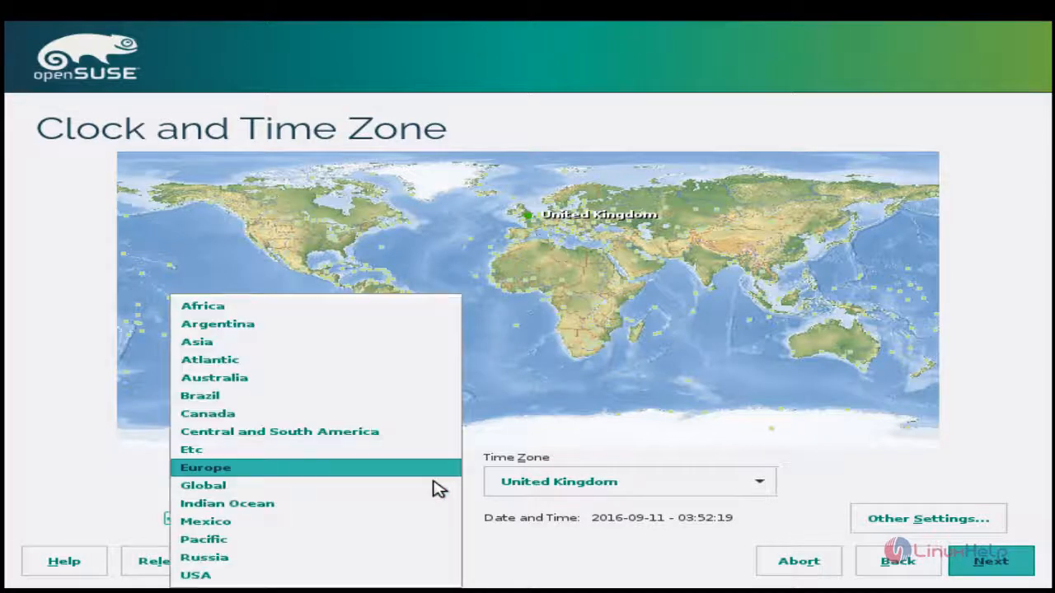
{"action": "left_click", "coordinate": [322, 351]}
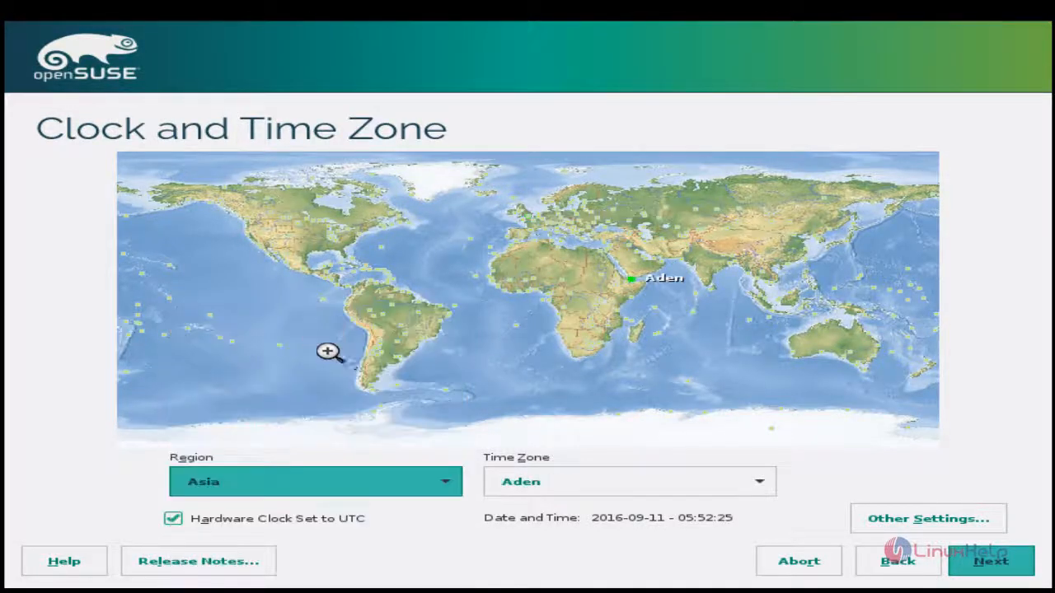
{"action": "left_click", "coordinate": [614, 480]}
{"action": "scroll", "coordinate": [591, 424], "scroll_direction": "down", "scroll_amount": 1}
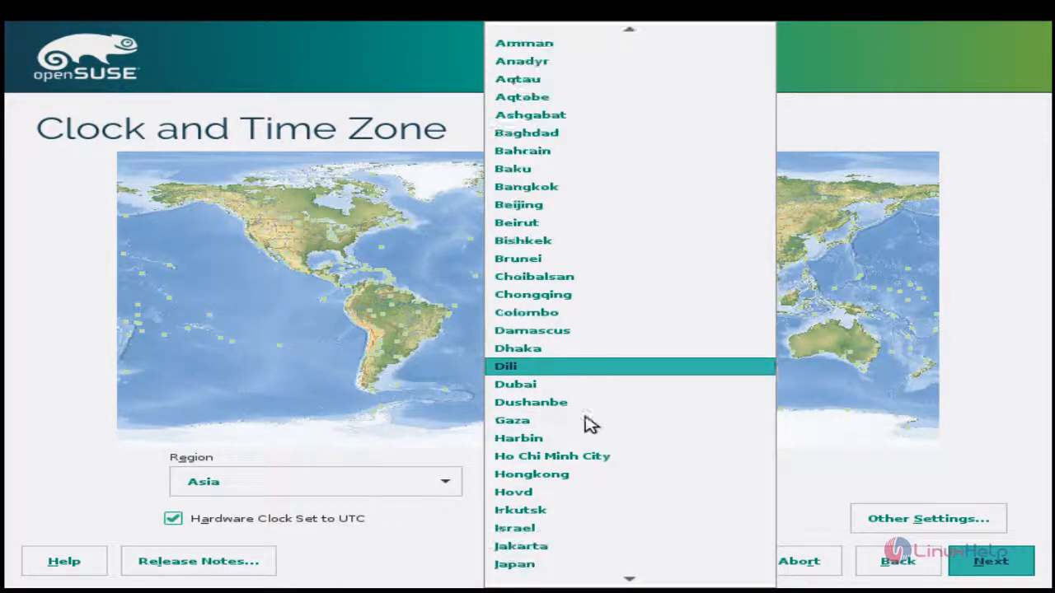
{"action": "scroll", "coordinate": [518, 369], "scroll_direction": "up", "scroll_amount": 1}
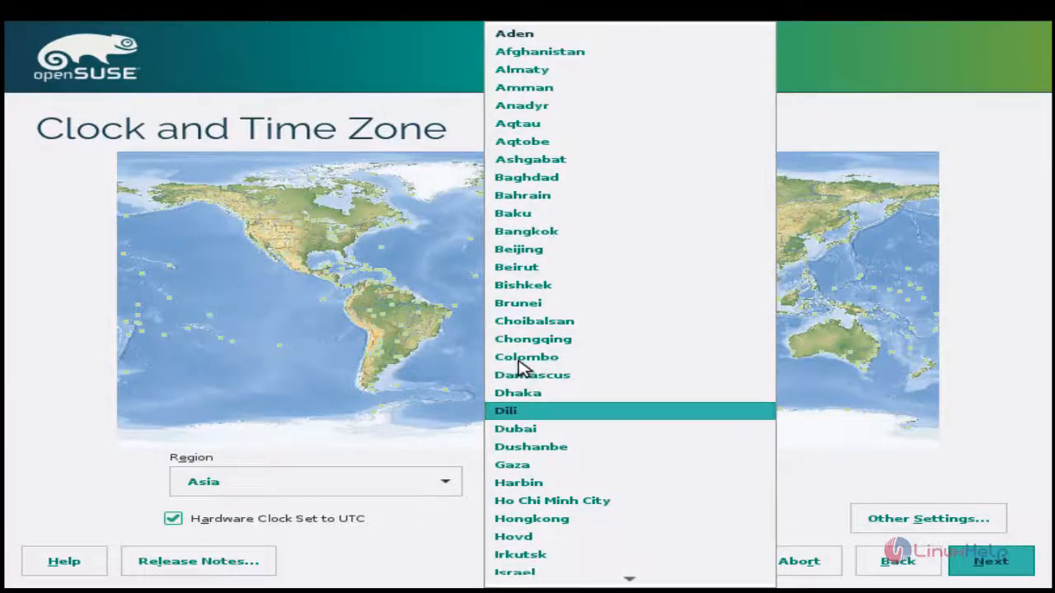
{"action": "scroll", "coordinate": [626, 495], "scroll_direction": "down", "scroll_amount": 2}
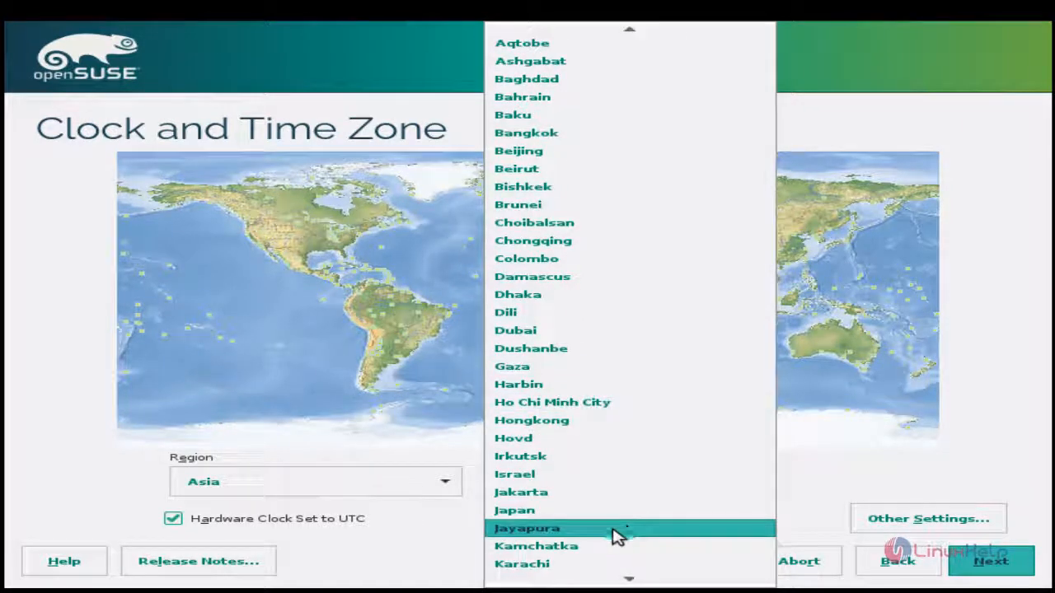
{"action": "scroll", "coordinate": [614, 543], "scroll_direction": "down", "scroll_amount": 4}
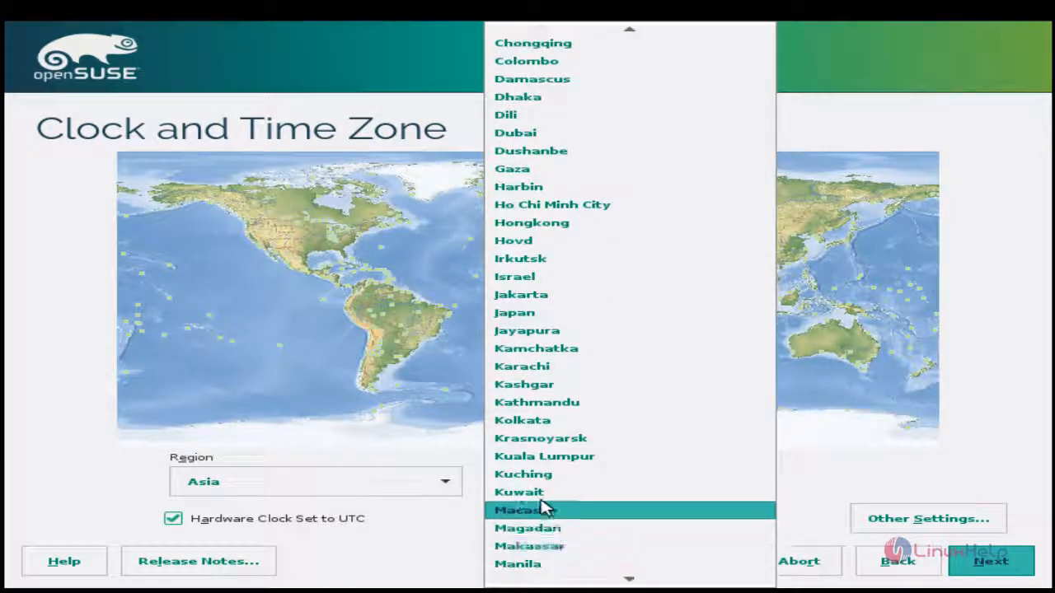
{"action": "left_click", "coordinate": [532, 421]}
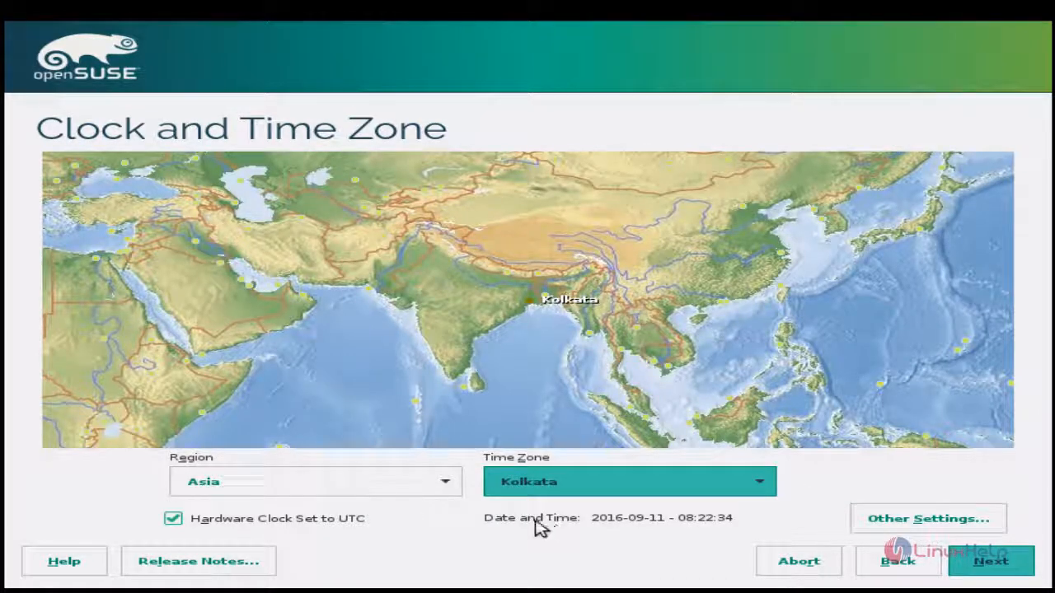
Set the date and time to synchronise with the NTP server uk.pool.ntp.org, keeping NTP running as a daemon
{"action": "left_click", "coordinate": [875, 528]}
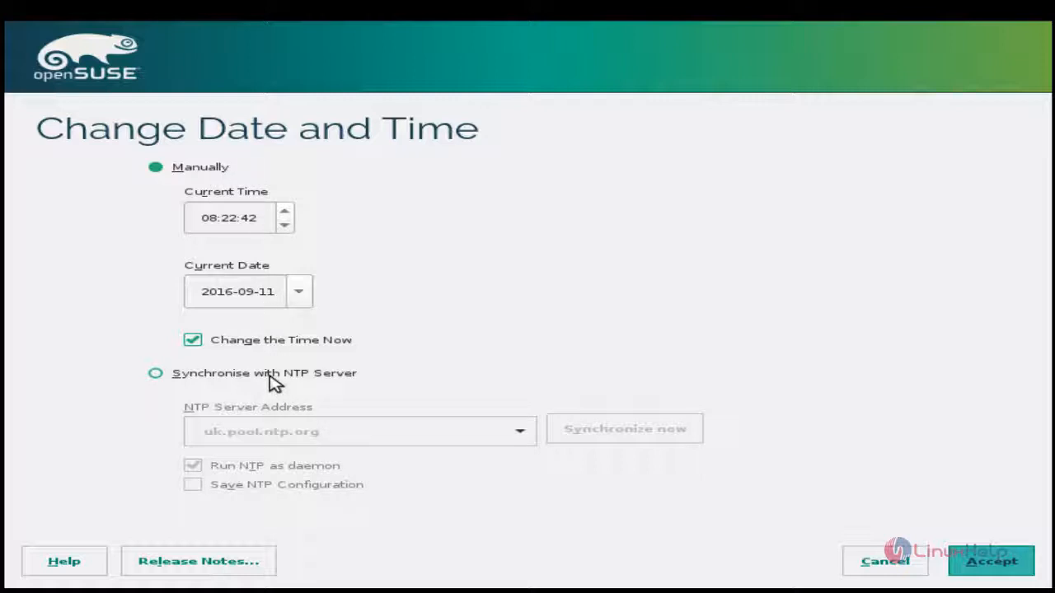
{"action": "left_click", "coordinate": [270, 378]}
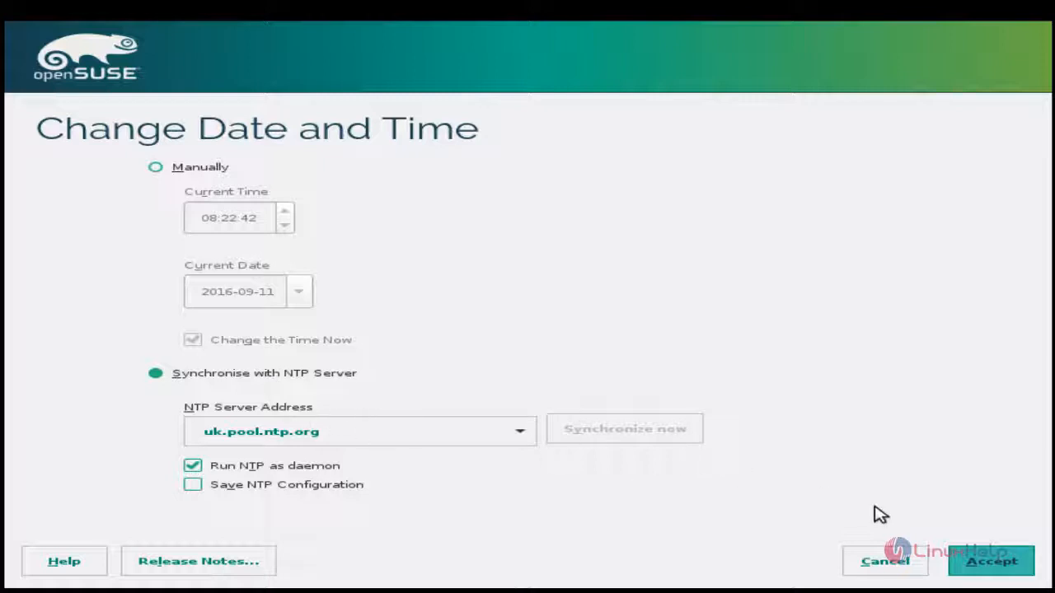
{"action": "left_click", "coordinate": [989, 565]}
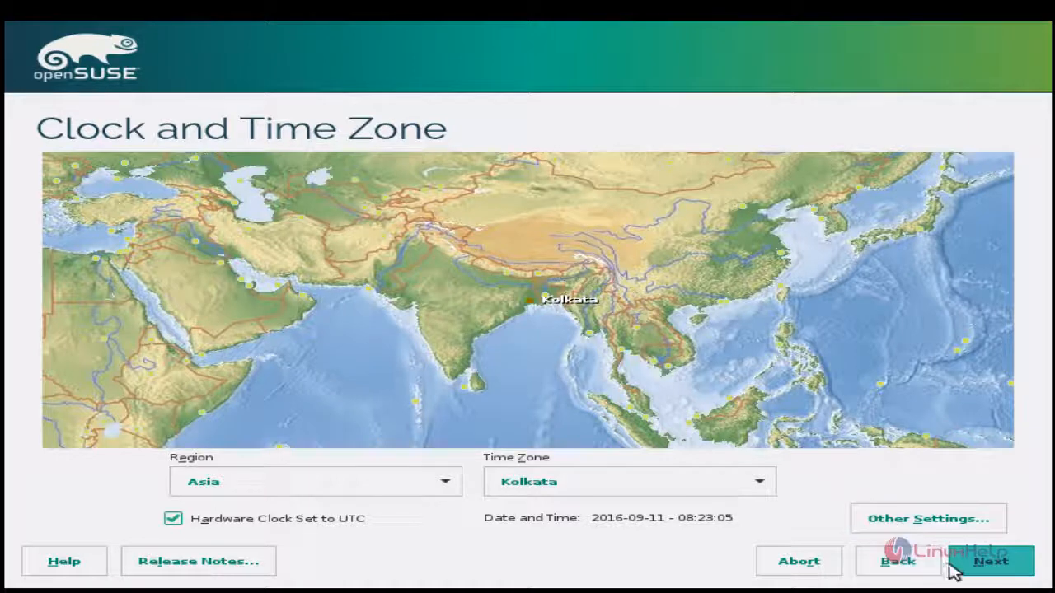
Proceed without any add-on product and keep GNOME Desktop as the desktop environment
{"action": "left_click", "coordinate": [979, 568]}
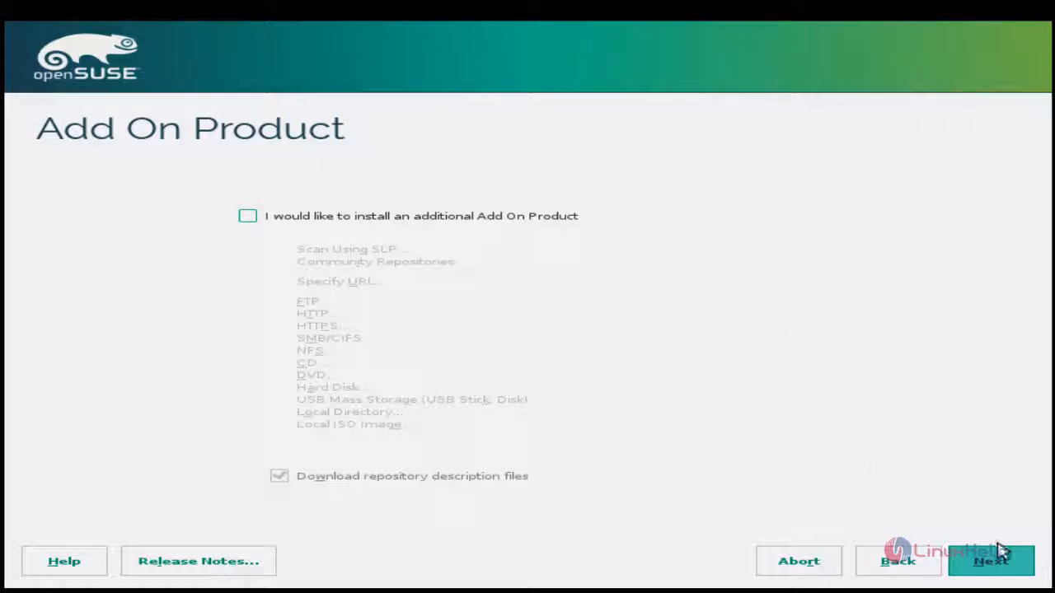
{"action": "left_click", "coordinate": [1000, 569]}
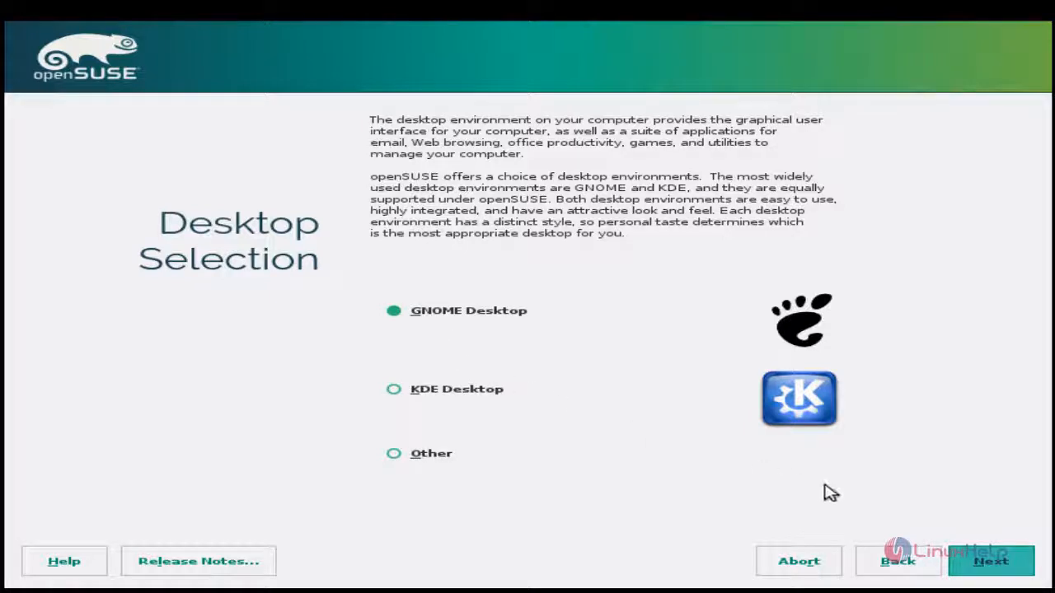
{"action": "left_click", "coordinate": [991, 565]}
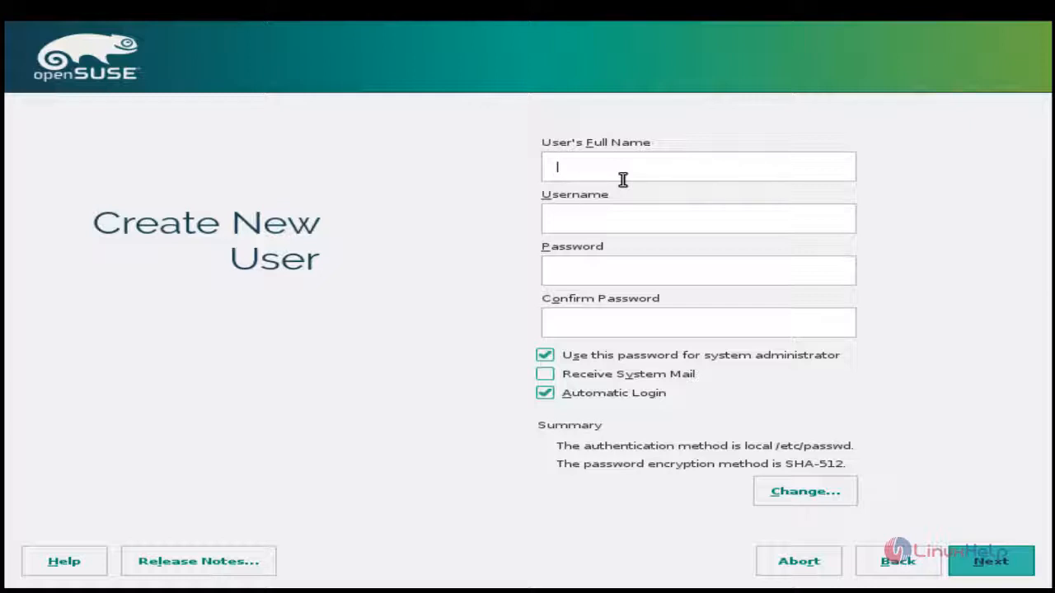
Create the user account user1, enter and confirm its password, and accept using the simple password
{"action": "type", "text": "user1"}
{"action": "left_click", "coordinate": [600, 268]}
{"action": "type", "text": "123456"}
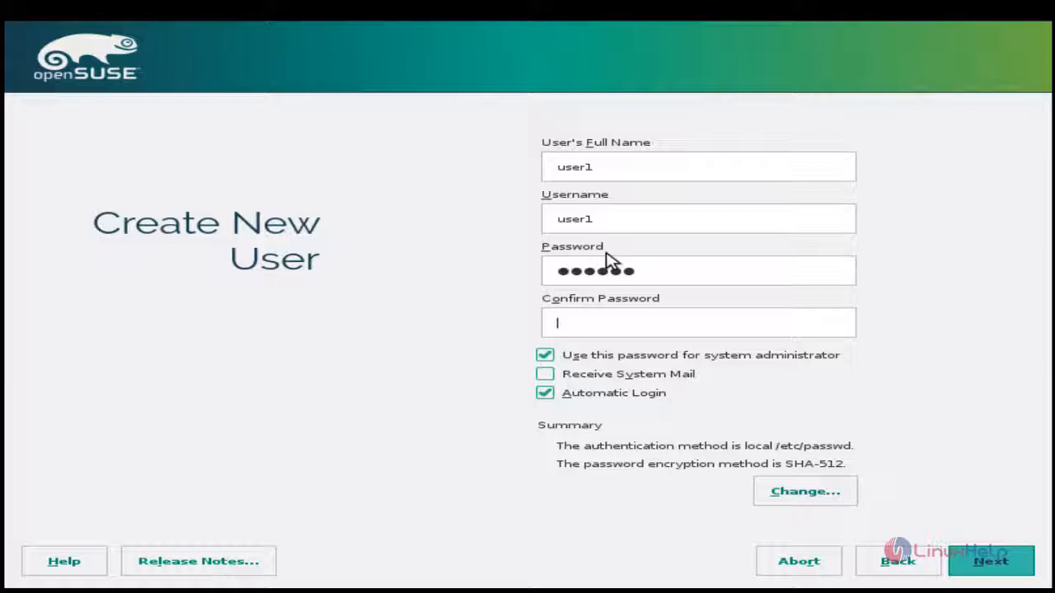
{"action": "key", "text": "Tab"}
{"action": "type", "text": "123456"}
{"action": "left_click", "coordinate": [1021, 575]}
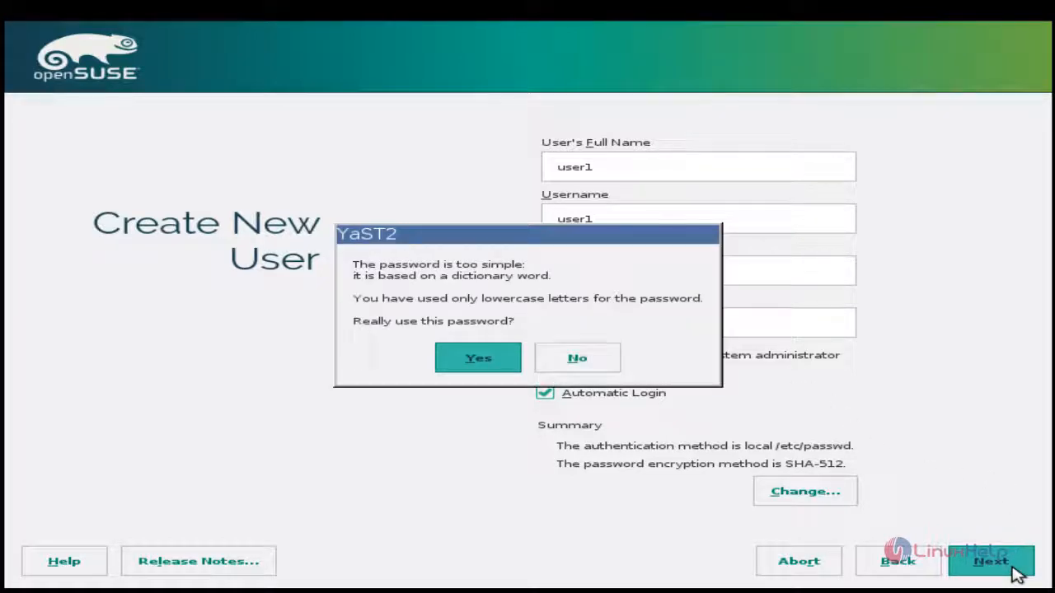
{"action": "left_click", "coordinate": [477, 365]}
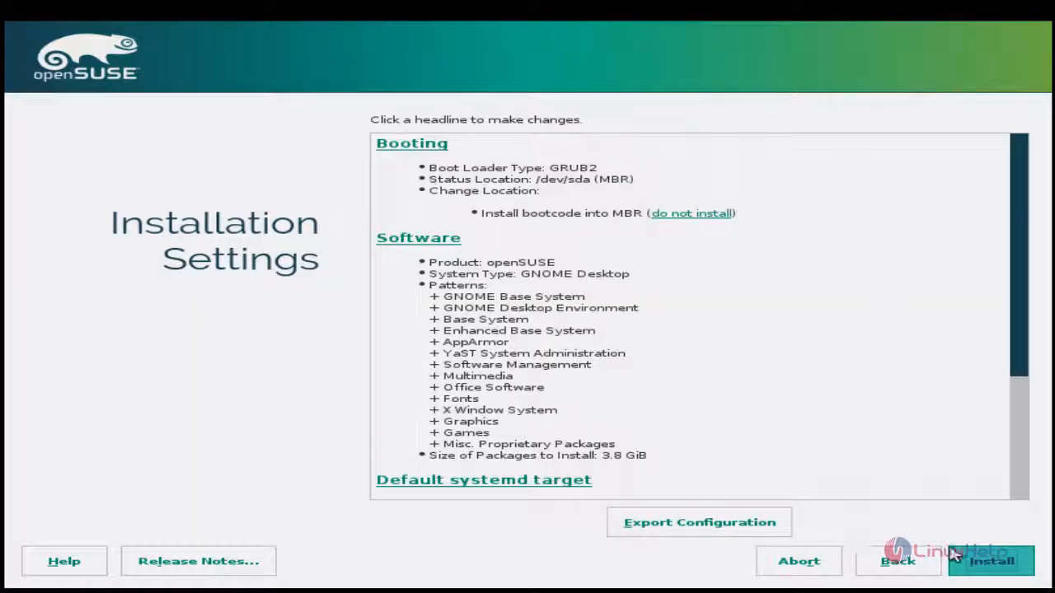
Start and confirm the installation with the current settings, and check the details of the actions performed
{"action": "left_click", "coordinate": [991, 566]}
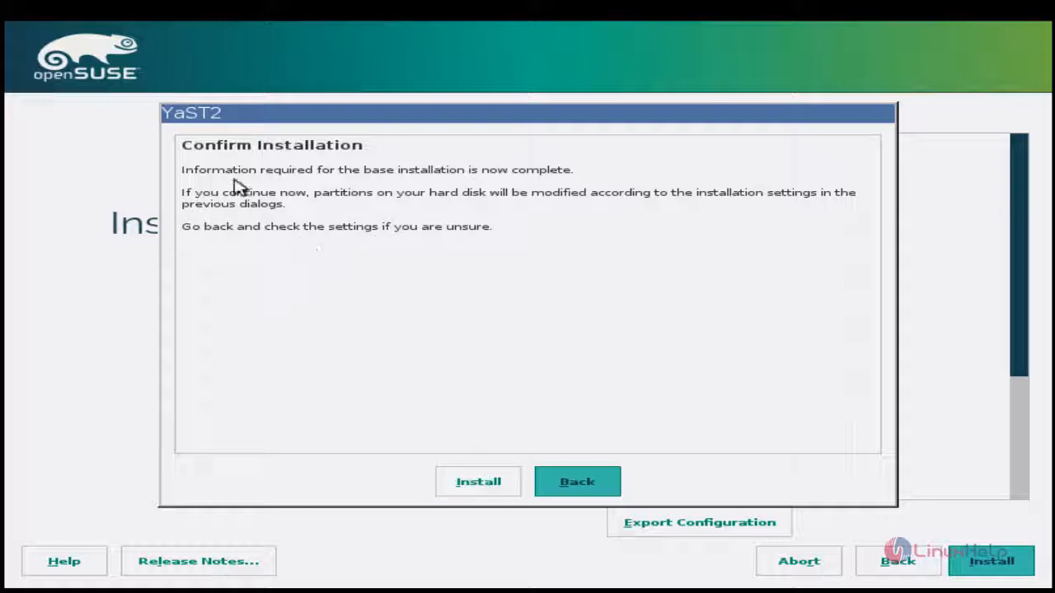
{"action": "left_click", "coordinate": [500, 491]}
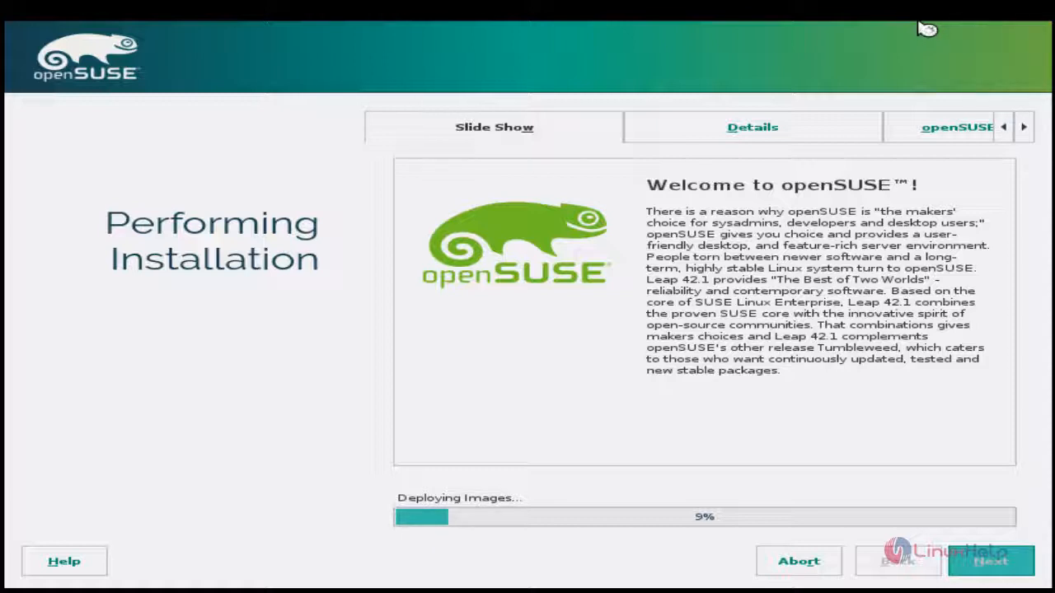
{"action": "left_click", "coordinate": [741, 141]}
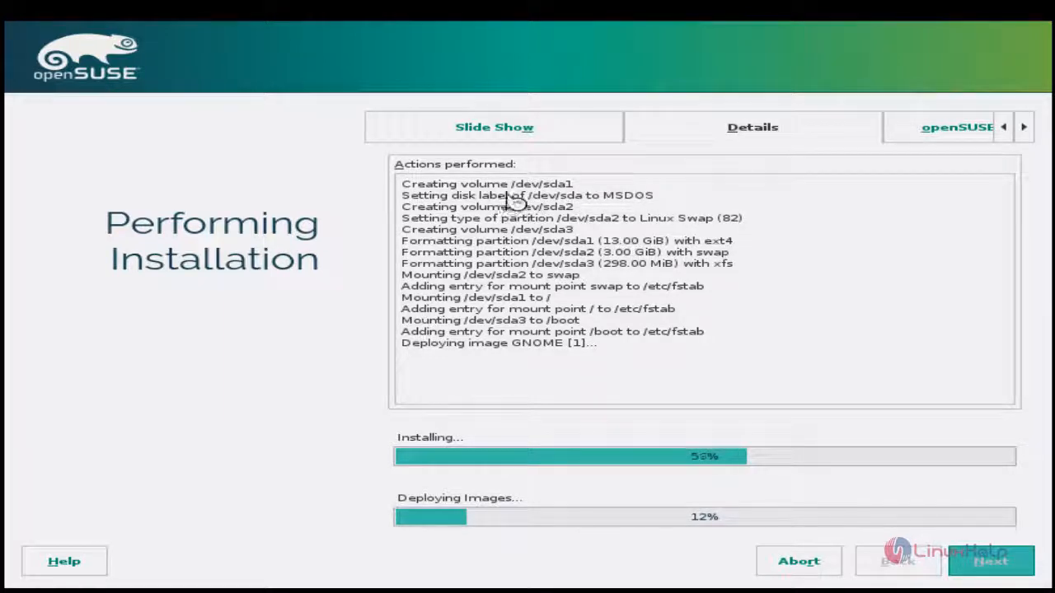
{"action": "left_click", "coordinate": [543, 140]}
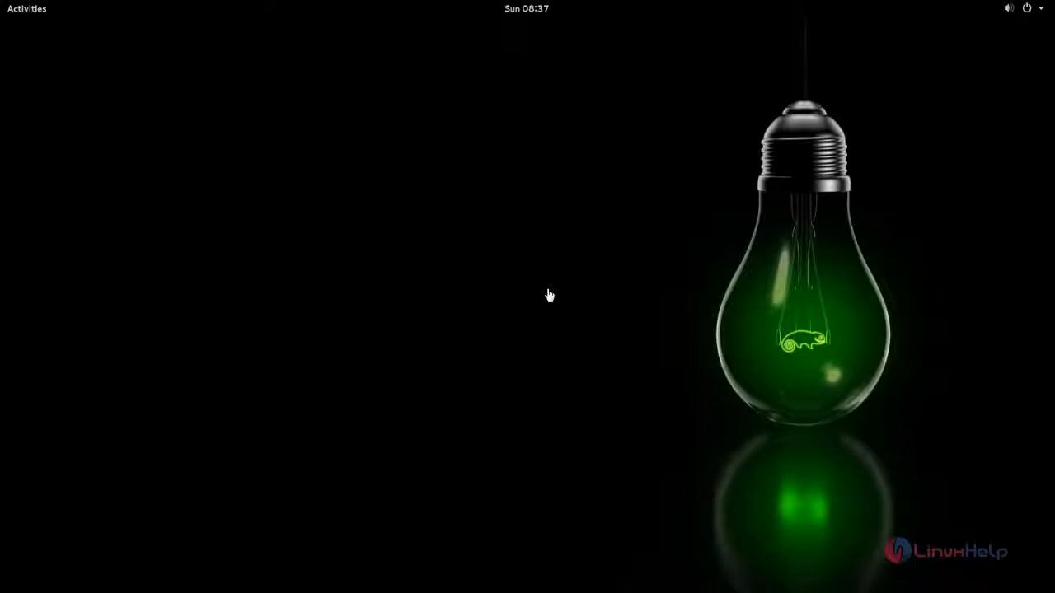
Show all installed applications on the new GNOME desktop and browse through their pages
{"action": "left_click", "coordinate": [33, 12]}
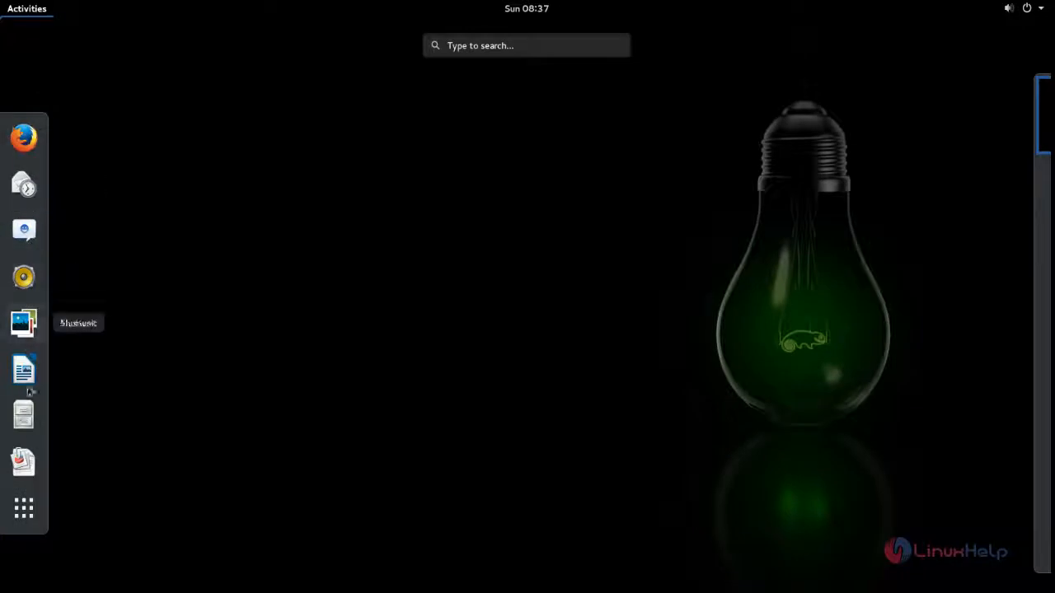
{"action": "left_click", "coordinate": [29, 516]}
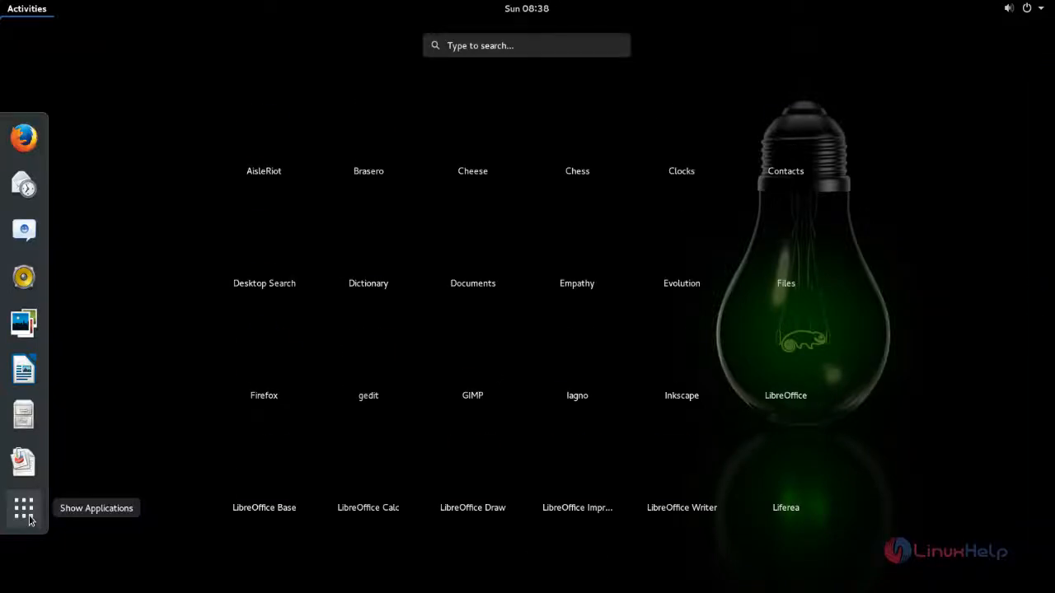
{"action": "scroll", "coordinate": [563, 325], "scroll_direction": "down", "scroll_amount": 2}
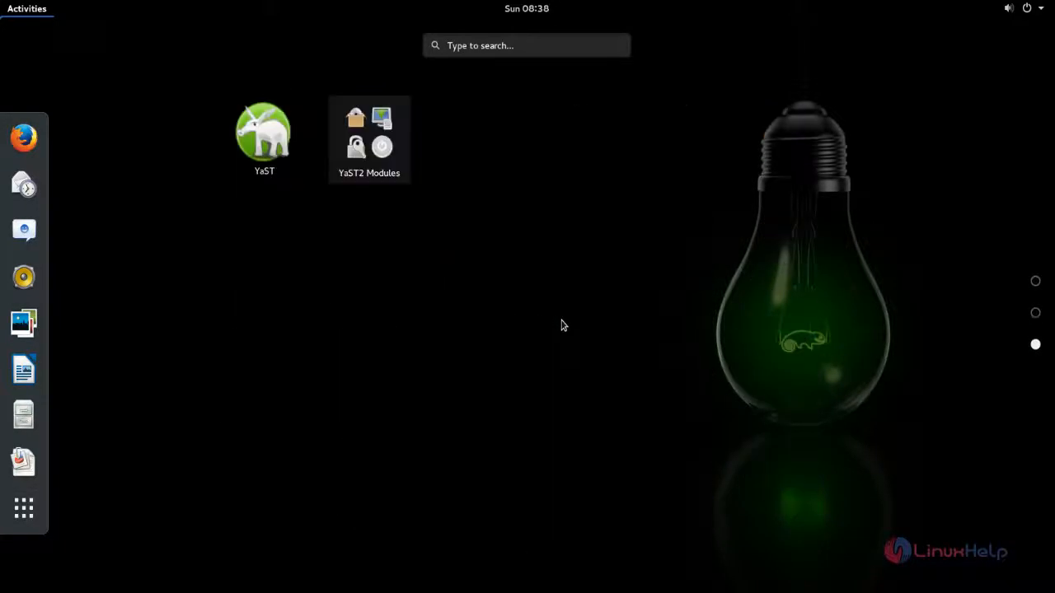
{"action": "left_click", "coordinate": [24, 508]}
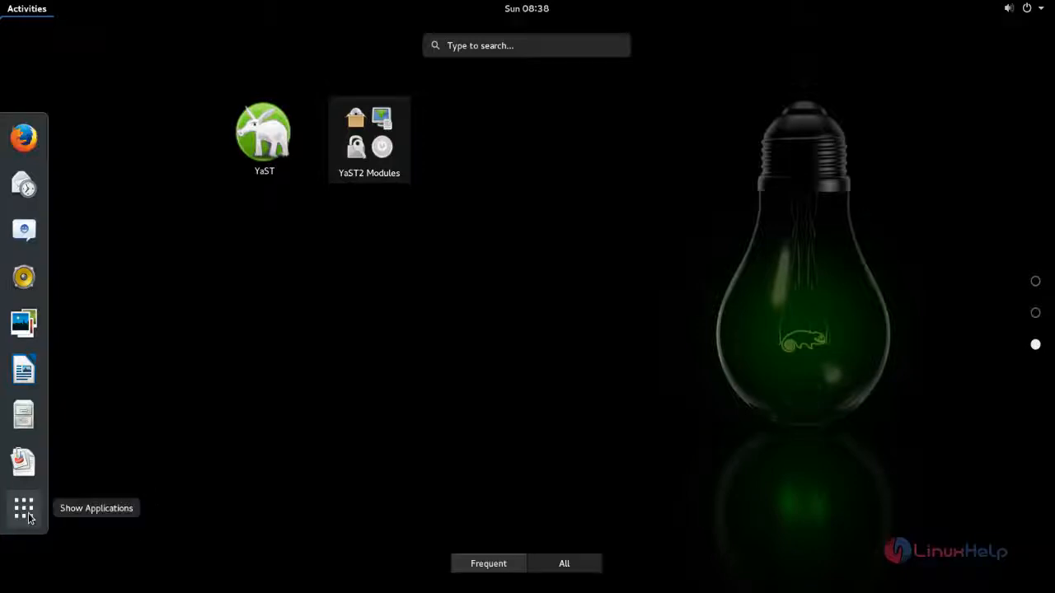
{"action": "scroll", "coordinate": [710, 253], "scroll_direction": "up", "scroll_amount": 2}
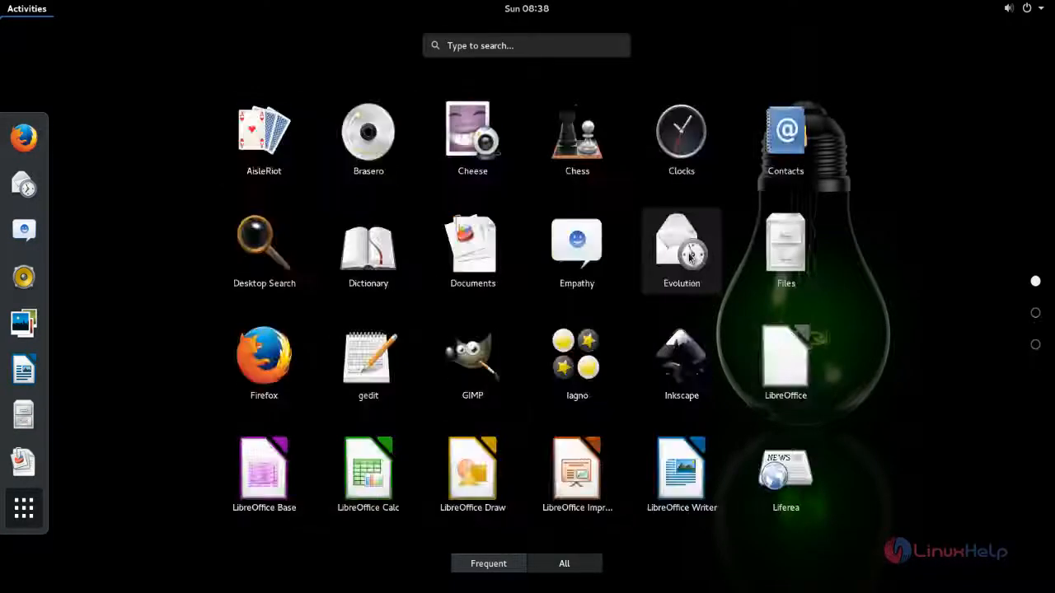
Open the Files application to view the home folder, and close its window again
{"action": "scroll", "coordinate": [687, 259], "scroll_direction": "down", "scroll_amount": 1}
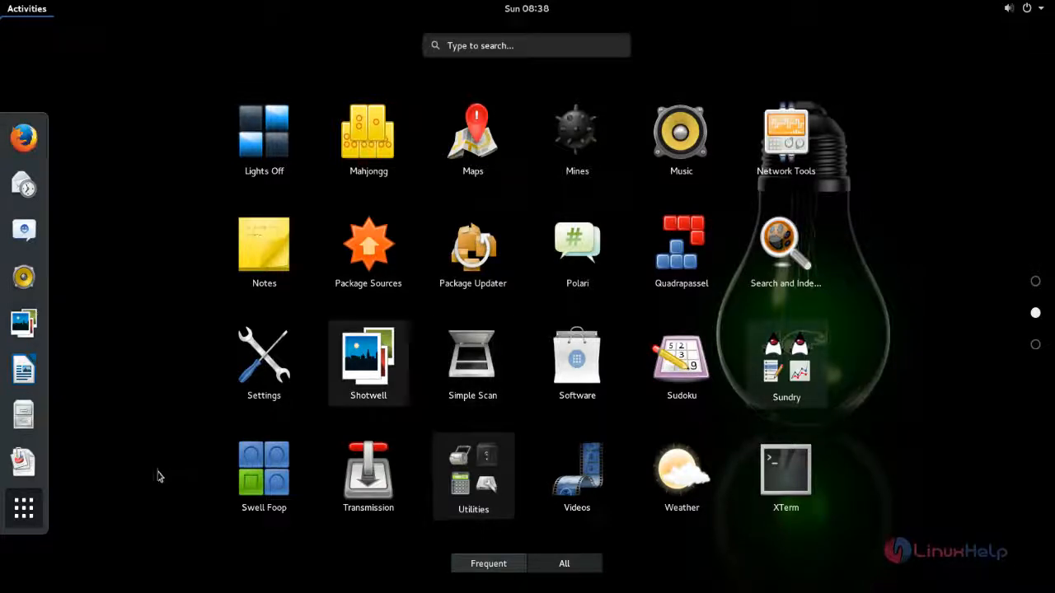
{"action": "left_click", "coordinate": [29, 425]}
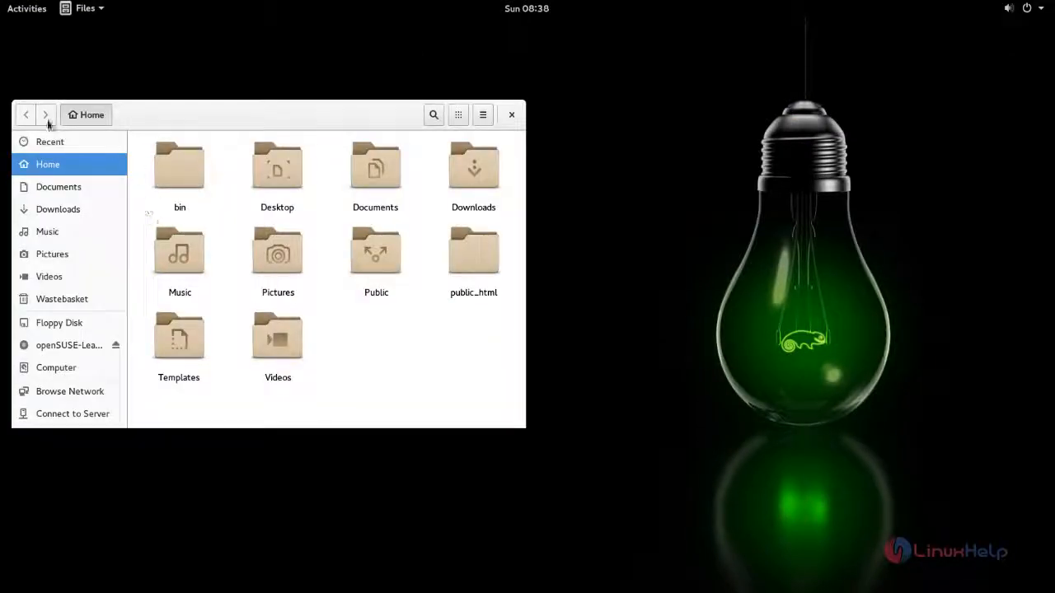
{"action": "left_click", "coordinate": [511, 114]}
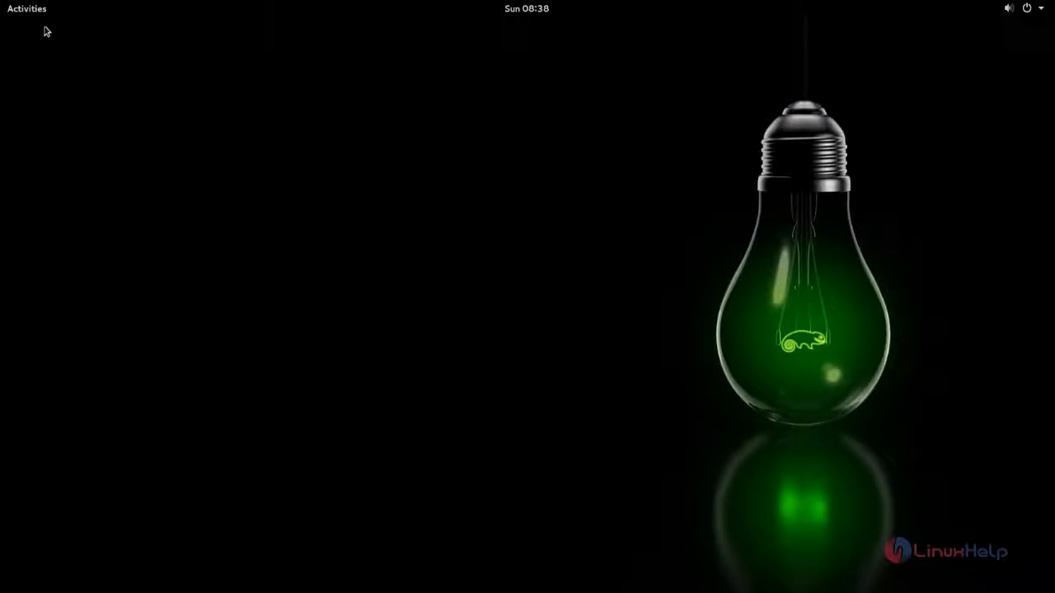
Search the activities overview for "termi", open GNOME Terminal and move its window towards the middle of the desktop
{"action": "left_click", "coordinate": [31, 11]}
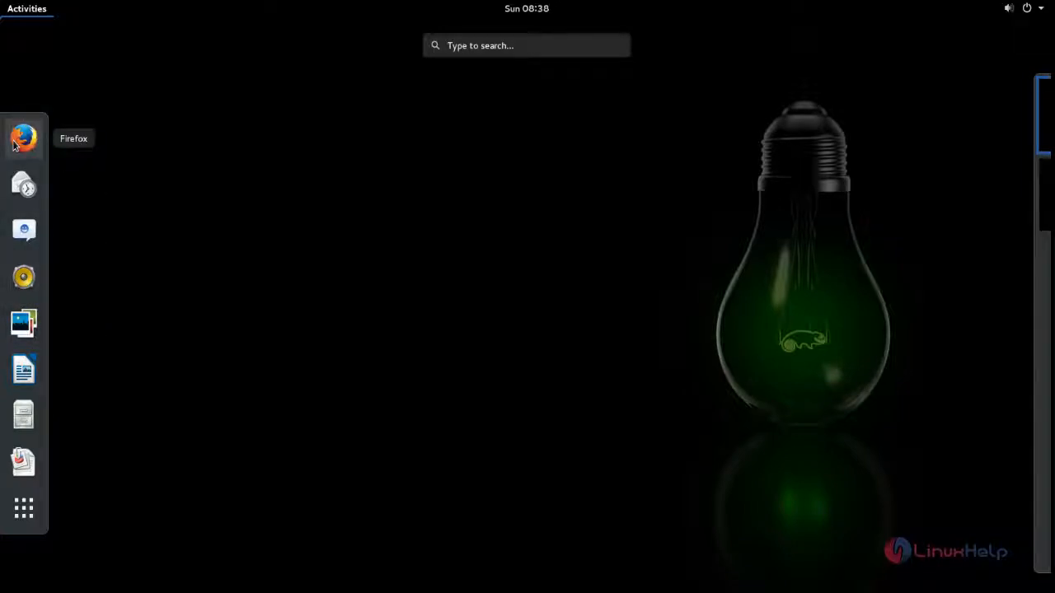
{"action": "left_click", "coordinate": [520, 51]}
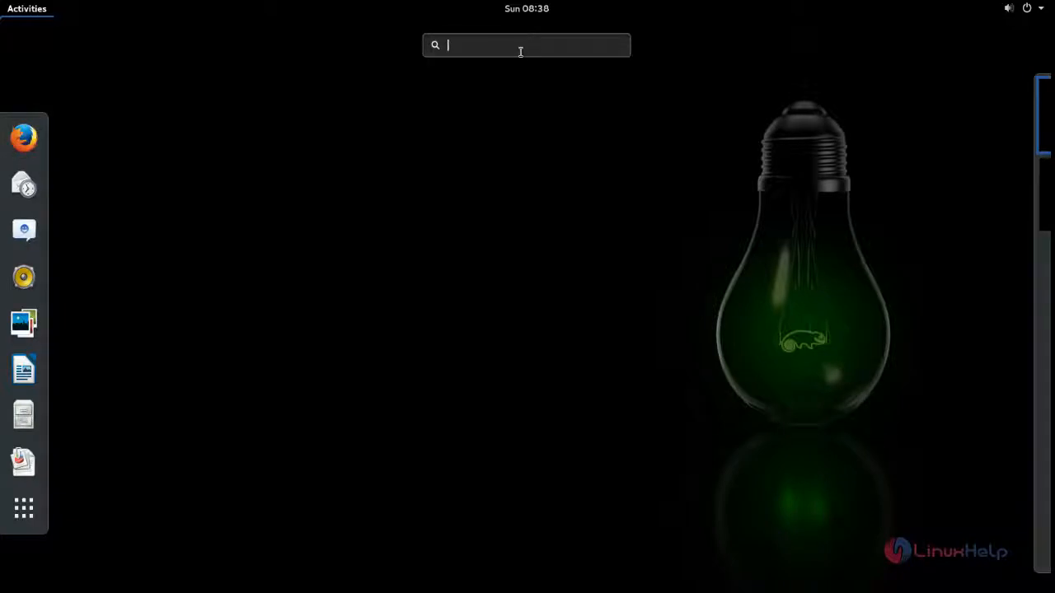
{"action": "type", "text": "te"}
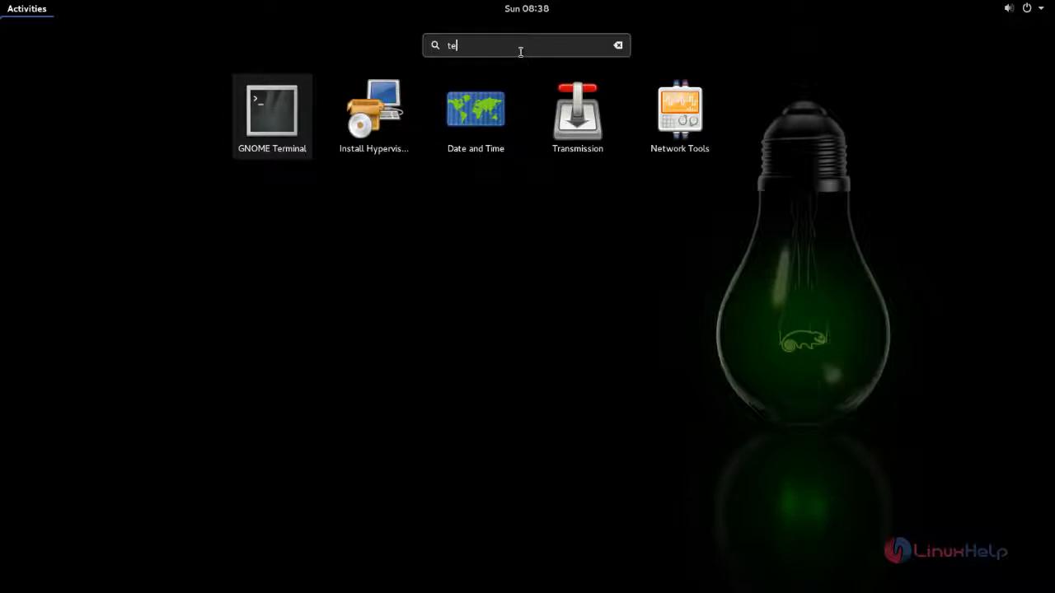
{"action": "type", "text": "rm"}
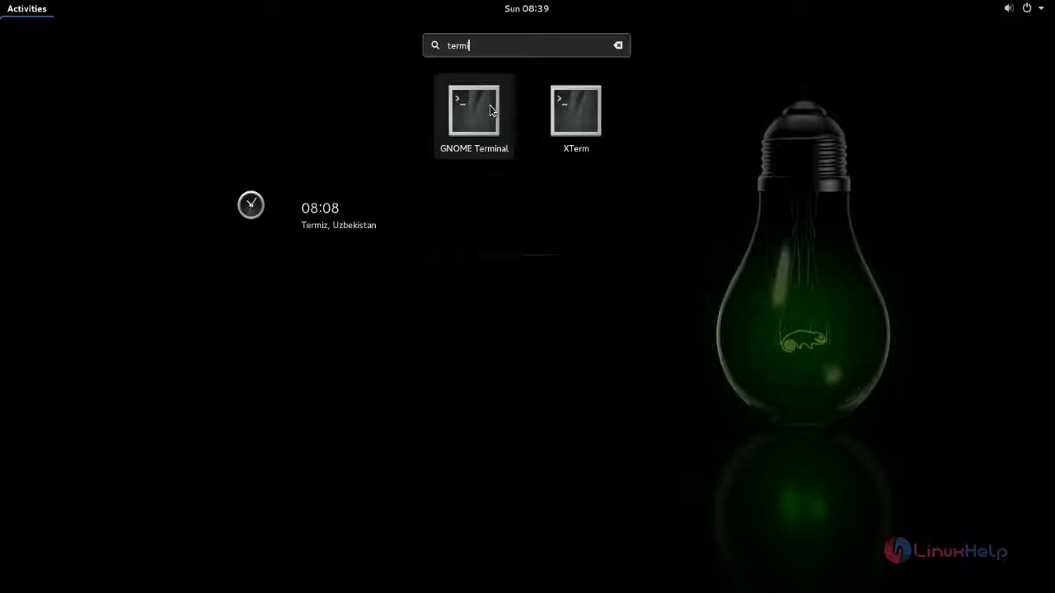
{"action": "left_click", "coordinate": [490, 107]}
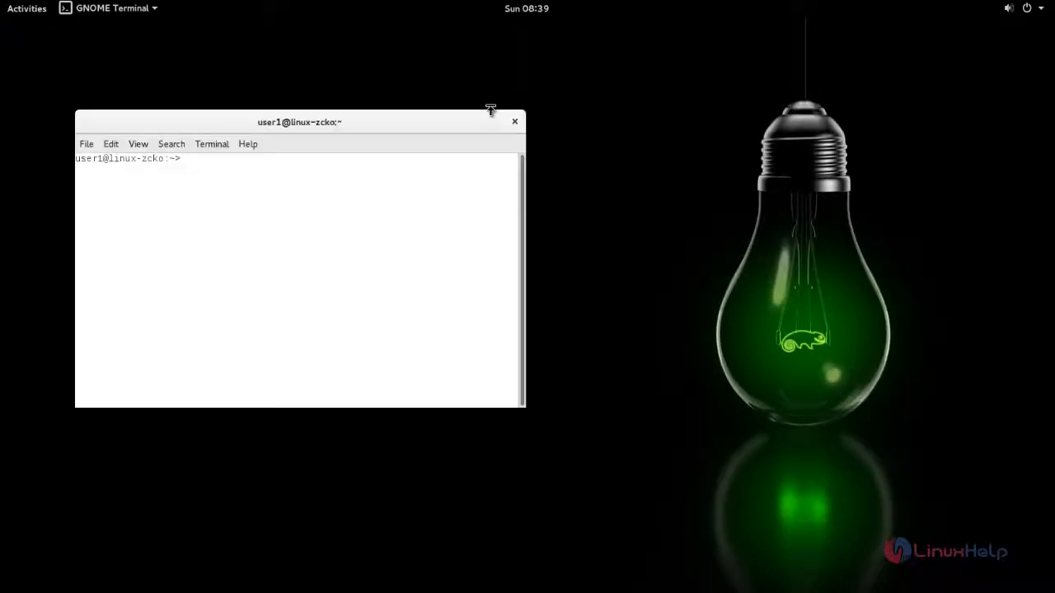
{"action": "left_click_drag", "start_coordinate": [374, 121], "coordinate": [529, 126]}
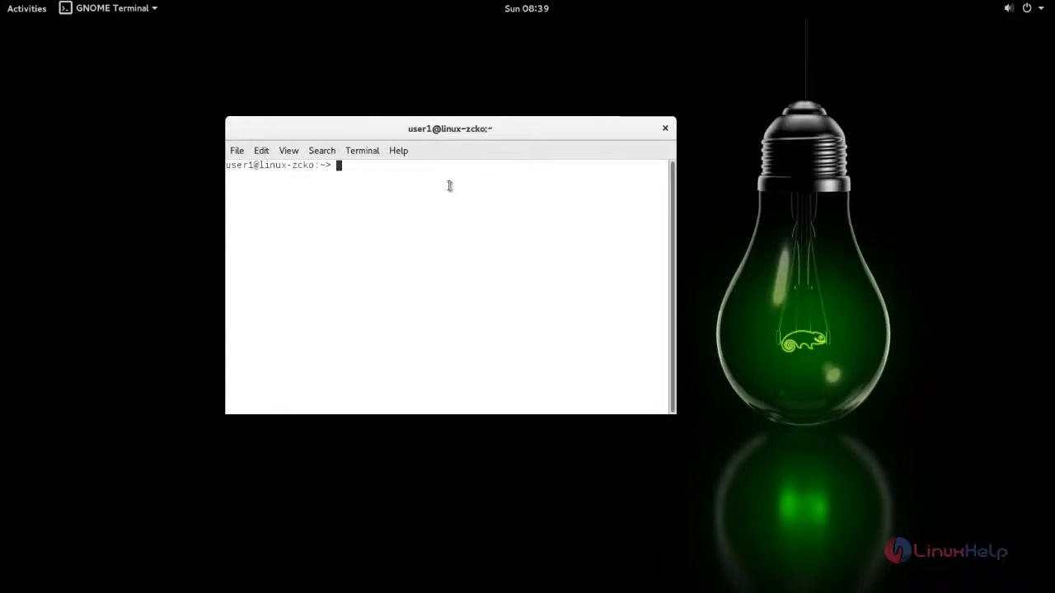
Run the date command in the terminal and highlight its output line to check the system date and time
{"action": "type", "text": "date"}
{"action": "key", "text": "Return"}
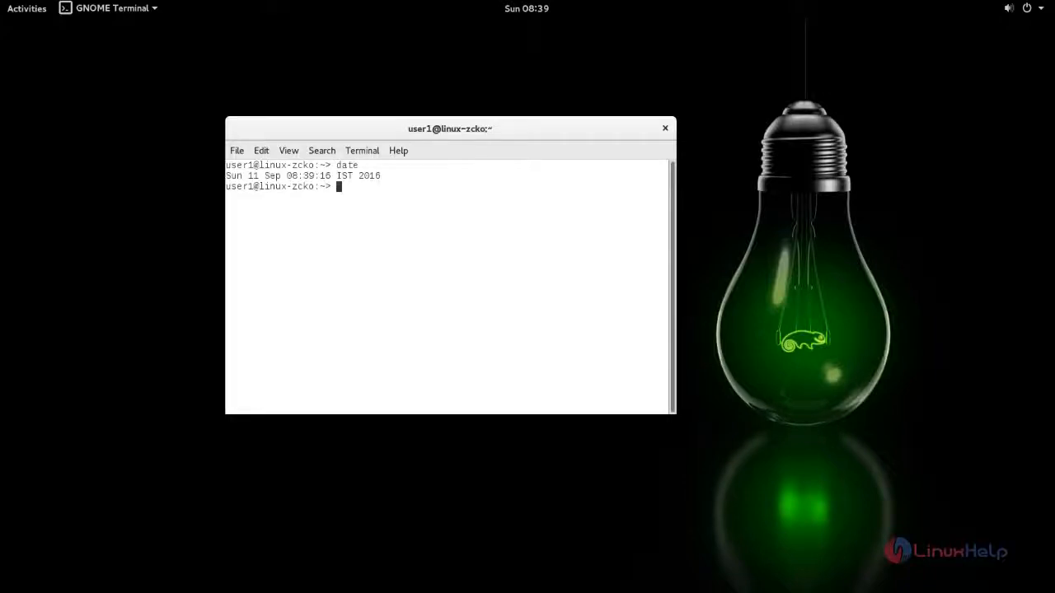
{"action": "triple_click", "coordinate": [277, 179]}
{"action": "left_click", "coordinate": [367, 209]}
Run df -h to check the disk usage of the mounted file systems, and clear the terminal
{"action": "type", "text": "df -h"}
{"action": "key", "text": "Return"}
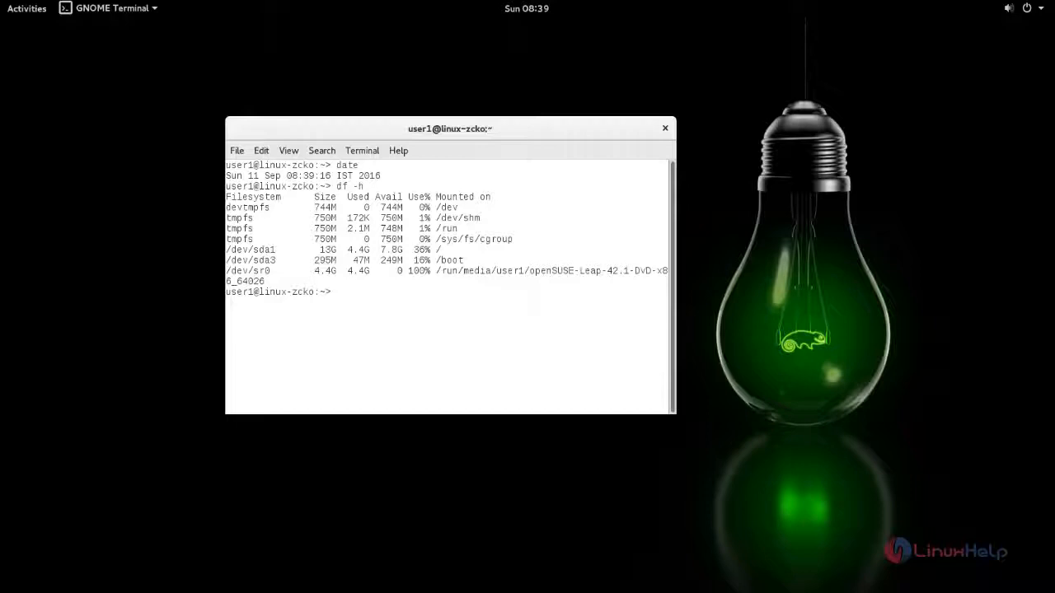
{"action": "key", "text": "ctrl+l"}
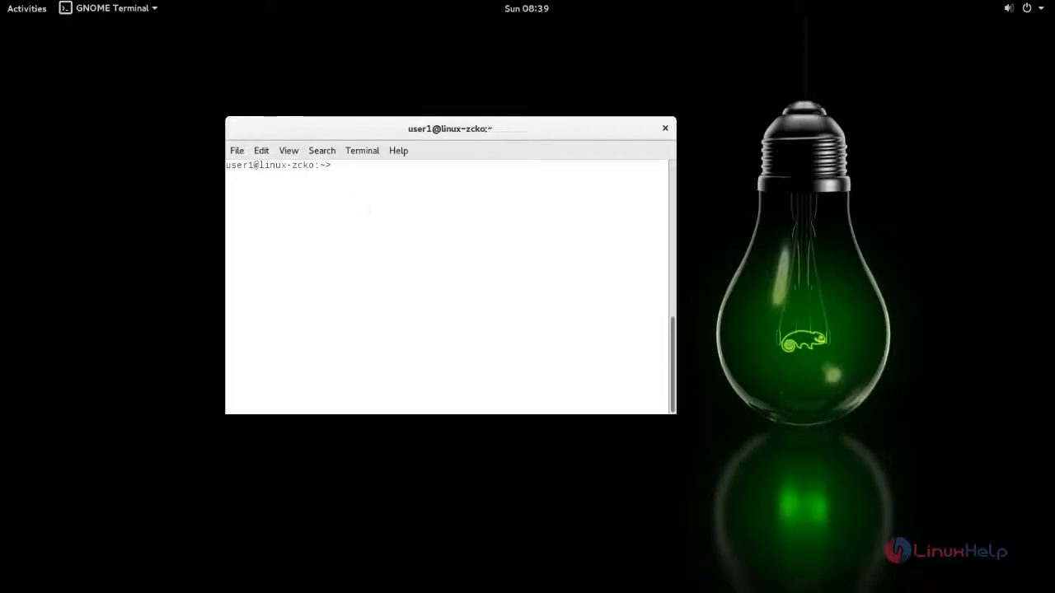